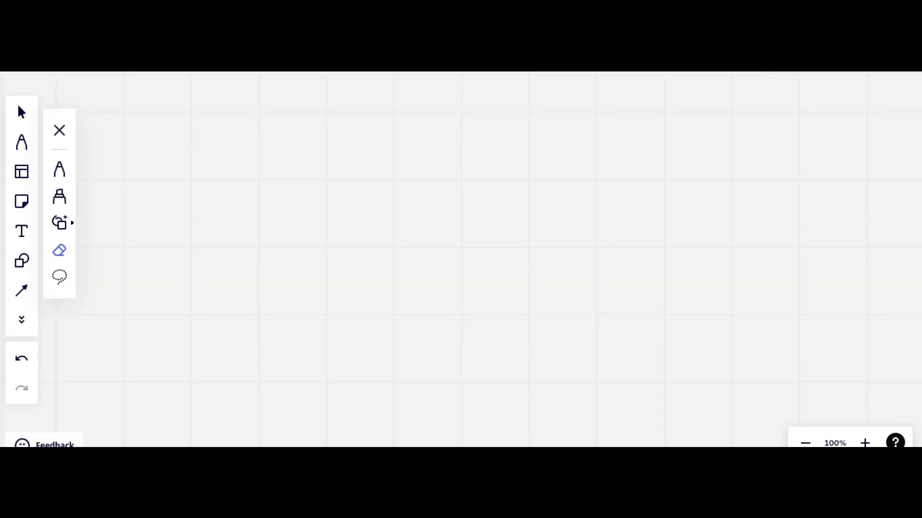
On the whiteboard, handwrite the heading "Features Visibility" with the pen and underline it.
click(59, 169)
mouse_move(232, 132)
mouse_down()
mouse_move(238, 171)
mouse_move(245, 116)
mouse_up()
drag(231, 159, 242, 151)
mouse_move(247, 157)
mouse_down()
mouse_move(270, 131)
mouse_move(294, 141)
mouse_move(282, 134)
mouse_up()
mouse_move(292, 152)
mouse_down()
mouse_move(298, 135)
mouse_move(317, 125)
mouse_move(355, 130)
mouse_up()
click(349, 104)
mouse_move(357, 126)
mouse_down()
mouse_move(372, 115)
mouse_move(375, 130)
mouse_move(386, 128)
mouse_up()
mouse_move(383, 106)
mouse_down()
mouse_move(396, 102)
mouse_move(402, 124)
mouse_up()
mouse_move(414, 104)
mouse_down()
mouse_move(409, 120)
mouse_move(426, 125)
mouse_up()
click(417, 99)
mouse_move(423, 115)
mouse_down()
mouse_move(438, 111)
mouse_move(434, 136)
mouse_up()
drag(215, 186, 435, 140)
Draw two arrow branches under the heading and label them "enabled" and "disabled (by default)".
drag(308, 165, 307, 229)
drag(307, 193, 329, 188)
mouse_move(320, 183)
mouse_down()
mouse_move(331, 181)
mouse_move(328, 198)
mouse_up()
mouse_move(340, 190)
mouse_down()
mouse_move(394, 166)
mouse_move(413, 183)
mouse_up()
mouse_move(300, 230)
mouse_down()
mouse_move(324, 228)
mouse_move(353, 207)
mouse_move(374, 215)
mouse_move(390, 203)
mouse_move(413, 204)
mouse_move(415, 220)
mouse_up()
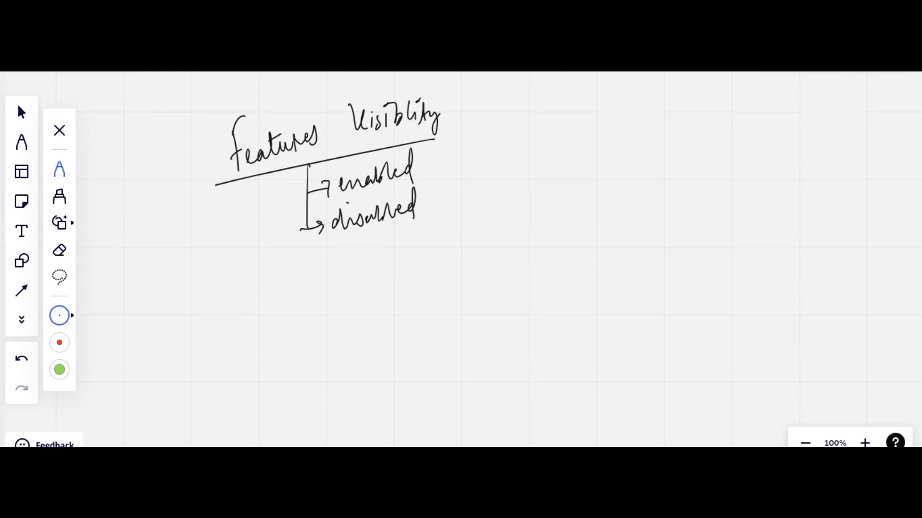
drag(446, 182, 444, 209)
drag(452, 179, 466, 224)
mouse_move(498, 190)
mouse_down()
mouse_move(499, 179)
mouse_move(557, 182)
mouse_move(538, 219)
mouse_up()
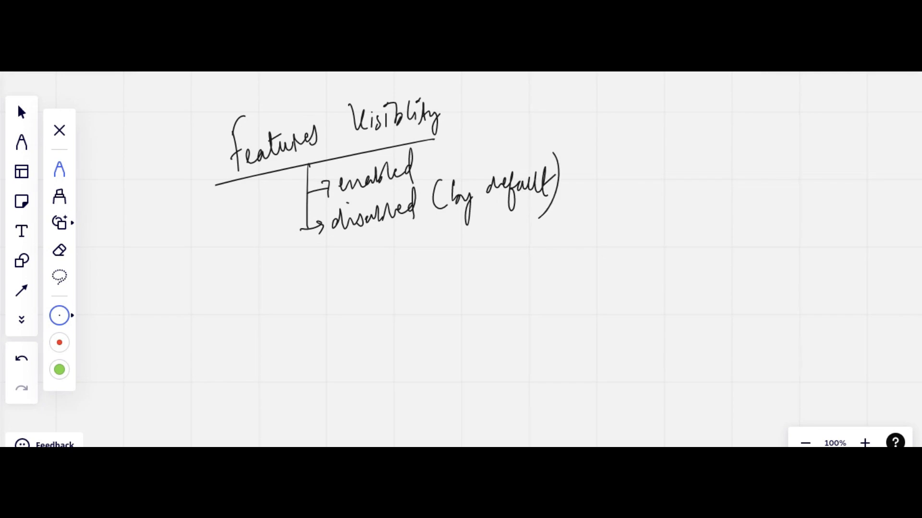
Add an arrow below "disabled" with the handwritten note "requirement of your Organisation".
mouse_move(389, 225)
mouse_down()
mouse_move(407, 239)
mouse_move(434, 239)
mouse_move(447, 258)
mouse_move(459, 237)
mouse_move(525, 226)
mouse_up()
drag(516, 222, 548, 226)
mouse_move(559, 211)
mouse_down()
mouse_move(557, 246)
mouse_move(575, 240)
mouse_up()
mouse_move(586, 217)
mouse_down()
mouse_move(586, 225)
mouse_move(615, 201)
mouse_up()
mouse_move(633, 197)
mouse_down()
mouse_move(629, 215)
mouse_move(647, 201)
mouse_move(648, 228)
mouse_up()
mouse_move(655, 204)
mouse_down()
mouse_move(713, 180)
mouse_move(738, 184)
mouse_up()
drag(743, 168, 743, 170)
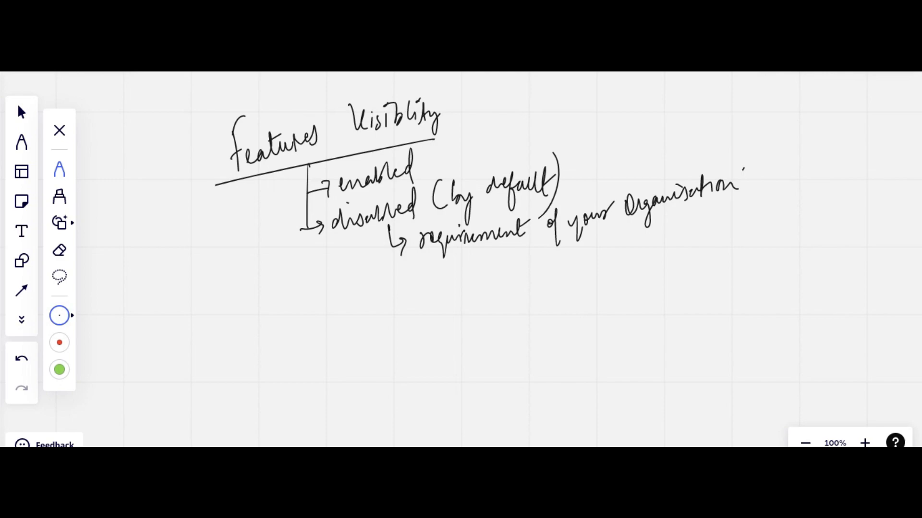
Switch to the Fortinet PDF and look through its contents to the Features Visibility section.
key(ctrl+Tab)
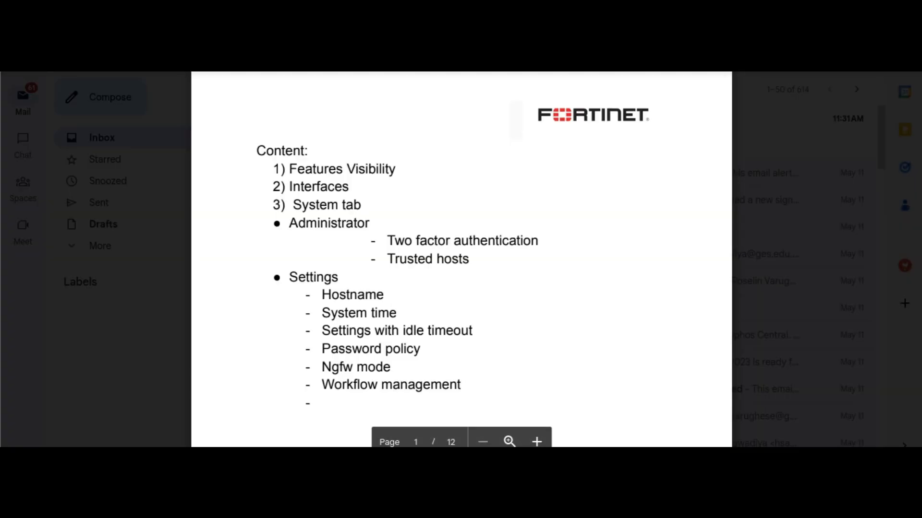
scroll(461, 260, down, 10)
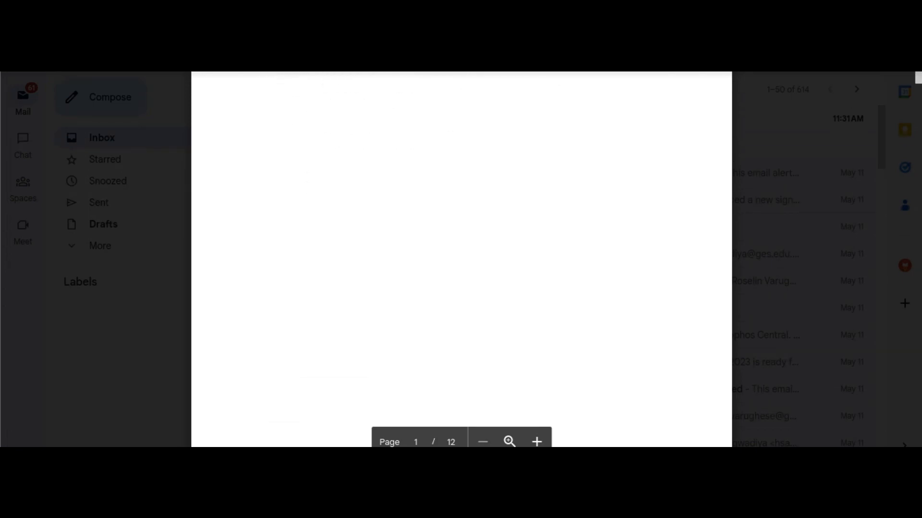
scroll(460, 260, down, 2)
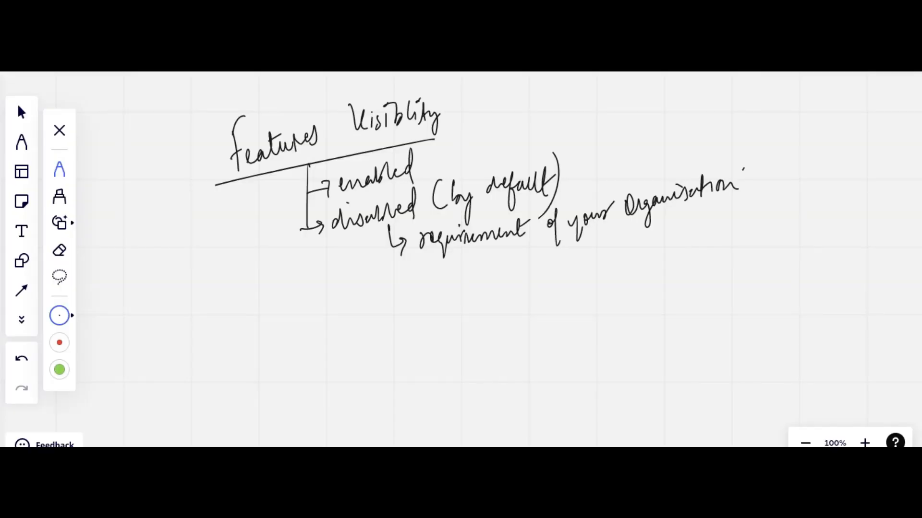
Sketch a circled computer linked by an arrow to a box labelled "Organisation", annotated with a circled "VPN" and "secure".
drag(332, 324, 334, 363)
mouse_move(332, 324)
mouse_down()
mouse_move(368, 318)
mouse_move(338, 362)
mouse_move(365, 389)
mouse_up()
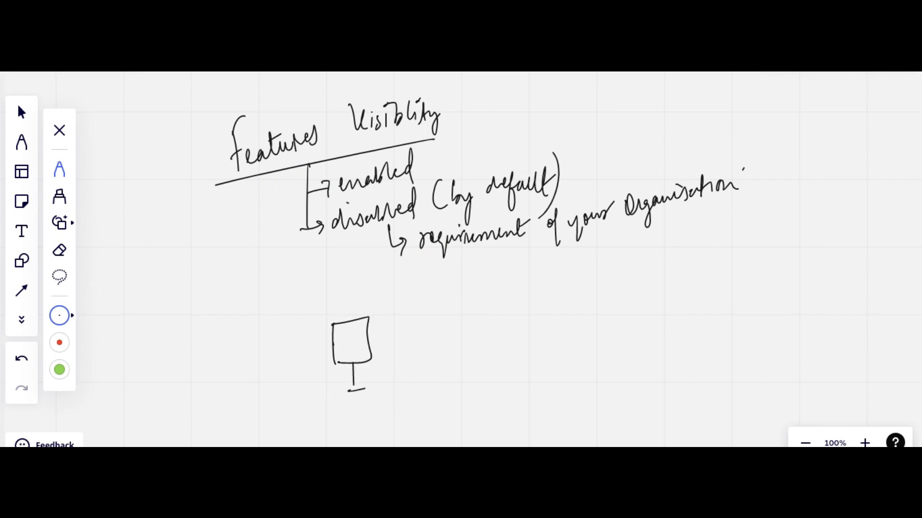
mouse_move(389, 315)
mouse_down()
mouse_move(307, 390)
mouse_move(379, 301)
mouse_move(380, 323)
mouse_move(613, 284)
mouse_move(625, 270)
mouse_up()
mouse_move(546, 310)
mouse_down()
mouse_move(651, 293)
mouse_move(632, 402)
mouse_move(541, 304)
mouse_move(593, 324)
mouse_move(598, 355)
mouse_move(621, 326)
mouse_move(639, 330)
mouse_move(659, 313)
mouse_move(692, 327)
mouse_up()
drag(414, 360, 484, 328)
mouse_move(433, 291)
mouse_down()
mouse_move(457, 294)
mouse_move(470, 279)
mouse_move(427, 282)
mouse_move(489, 284)
mouse_up()
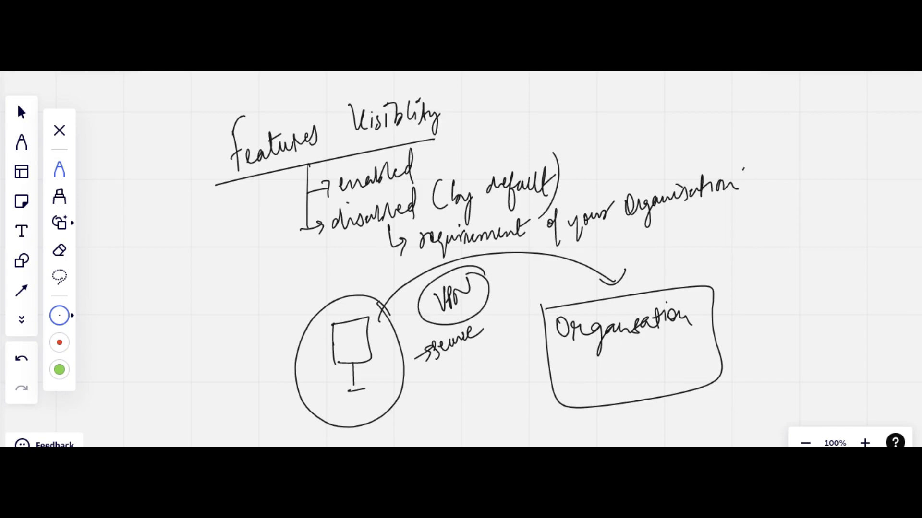
drag(351, 378, 348, 390)
key(Escape)
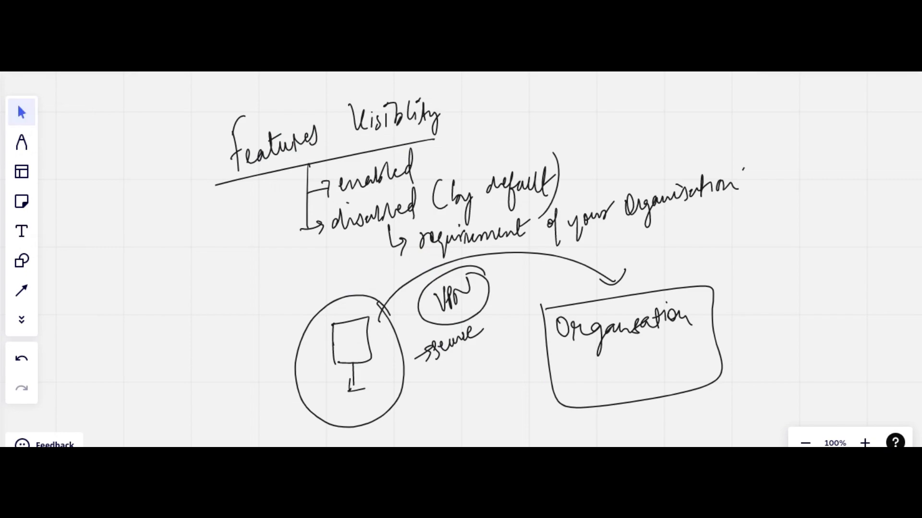
In the empty area below the VPN diagram, handwrite an arrowed "Policies" item with a branch beginning "give".
scroll(460, 259, down, 7)
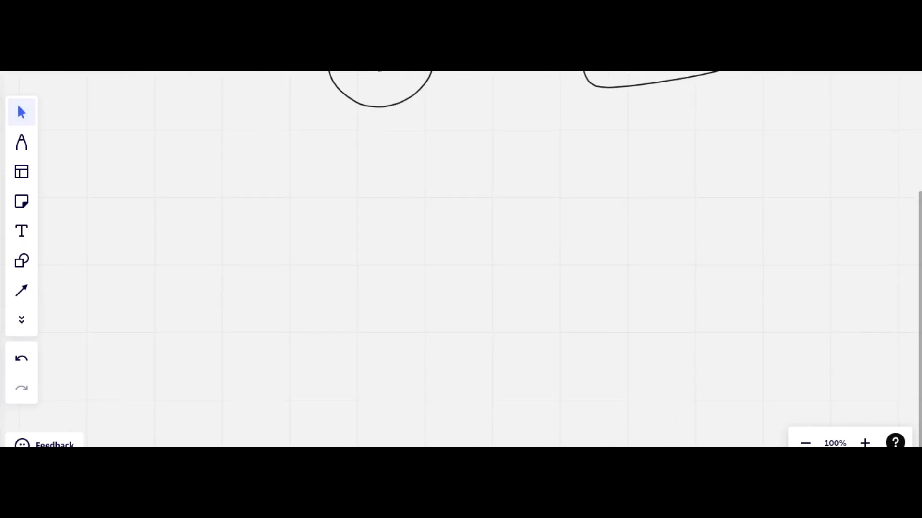
key(p)
drag(299, 188, 335, 182)
drag(325, 177, 330, 195)
mouse_move(349, 166)
mouse_down()
mouse_move(350, 191)
mouse_move(370, 155)
mouse_move(378, 178)
mouse_move(405, 155)
mouse_up()
drag(383, 151, 385, 150)
drag(375, 184, 377, 223)
mouse_move(377, 204)
mouse_down()
mouse_move(436, 179)
mouse_move(415, 169)
mouse_up()
click(418, 171)
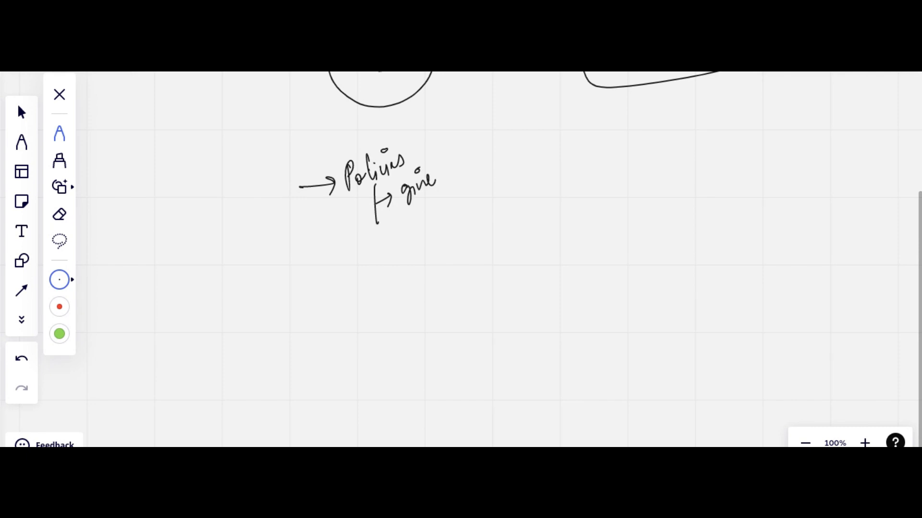
Complete the first Policies branch as "give name to your policy" and add a second branch "unnamed (blank)".
scroll(499, 259, right, 1)
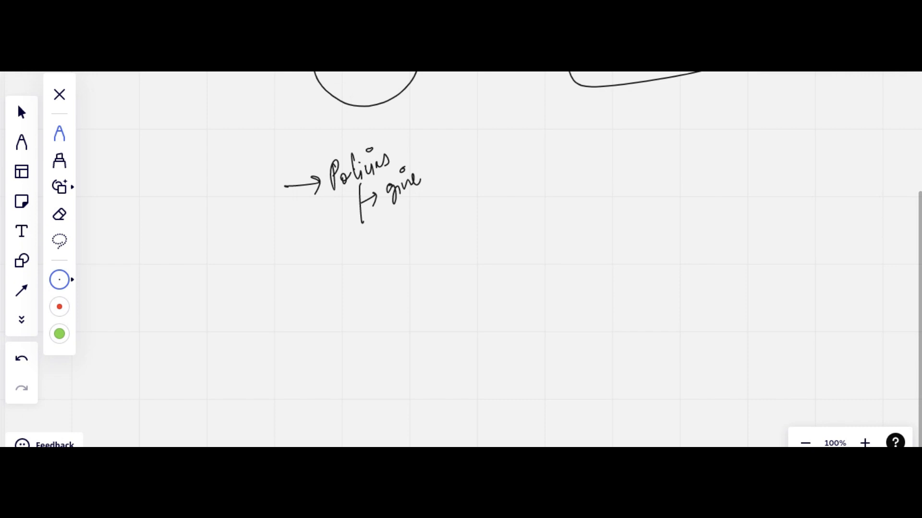
mouse_move(438, 147)
mouse_down()
mouse_move(441, 173)
mouse_move(456, 165)
mouse_move(444, 149)
mouse_move(451, 170)
mouse_move(443, 160)
mouse_move(456, 165)
mouse_move(440, 168)
mouse_move(527, 127)
mouse_move(588, 113)
mouse_move(600, 131)
mouse_up()
key(e)
key(p)
mouse_move(361, 222)
mouse_down()
mouse_move(381, 244)
mouse_move(470, 189)
mouse_move(502, 192)
mouse_move(518, 173)
mouse_move(548, 166)
mouse_move(551, 187)
mouse_up()
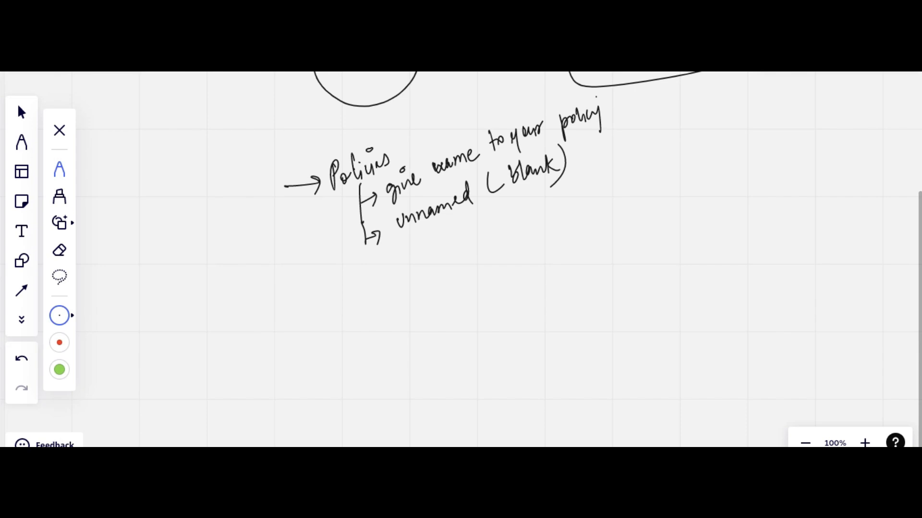
Handwrite an arrowed "Certificates" item below the policies notes with a branch reading "updated".
drag(274, 317, 288, 315)
drag(284, 311, 287, 326)
mouse_move(320, 287)
mouse_down()
mouse_move(326, 303)
mouse_move(350, 298)
mouse_up()
click(354, 285)
mouse_move(343, 294)
mouse_down()
mouse_move(388, 281)
mouse_move(410, 259)
mouse_up()
mouse_move(349, 318)
mouse_down()
mouse_move(354, 357)
mouse_move(366, 328)
mouse_move(435, 277)
mouse_up()
drag(406, 308, 417, 300)
Add "(SSL-VPN, IPSEC-VPN)" beside "updated", underline both VPN types and draw an arrow from SSL-VPN to "Certificates".
drag(462, 264, 453, 285)
mouse_move(471, 265)
mouse_down()
mouse_move(466, 279)
mouse_move(543, 229)
mouse_move(554, 252)
mouse_up()
drag(567, 219, 566, 235)
mouse_move(572, 215)
mouse_down()
mouse_move(571, 233)
mouse_move(573, 224)
mouse_up()
mouse_move(583, 213)
mouse_down()
mouse_move(577, 228)
mouse_move(585, 216)
mouse_move(588, 224)
mouse_up()
mouse_move(603, 209)
mouse_down()
mouse_move(598, 220)
mouse_move(620, 206)
mouse_up()
mouse_move(622, 195)
mouse_down()
mouse_move(626, 207)
mouse_move(633, 192)
mouse_up()
drag(636, 207, 655, 186)
drag(567, 214, 569, 222)
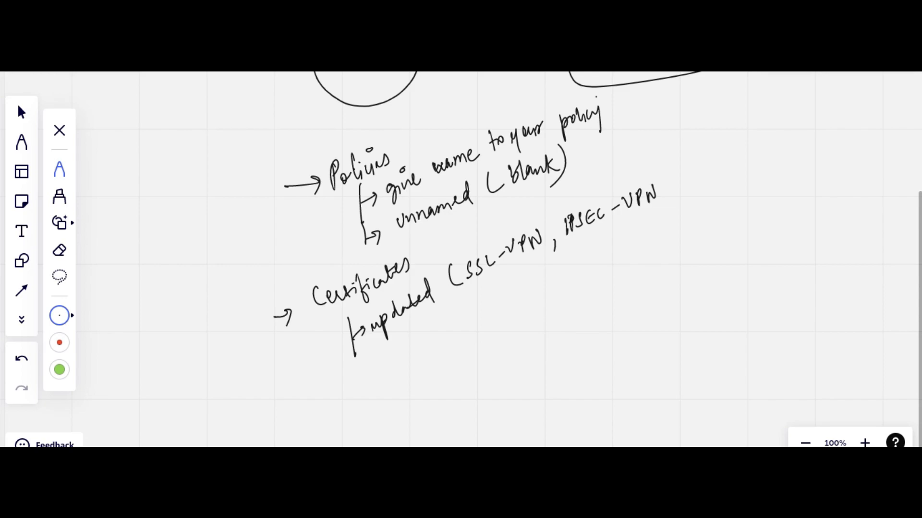
drag(652, 168, 655, 216)
drag(479, 285, 526, 262)
drag(574, 245, 624, 217)
mouse_move(467, 223)
mouse_down()
mouse_move(520, 231)
mouse_move(421, 257)
mouse_move(434, 255)
mouse_up()
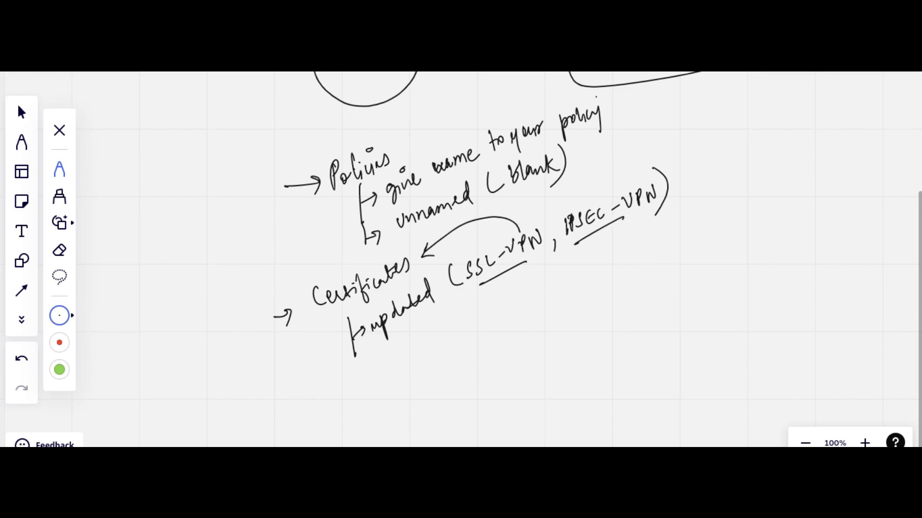
Draw a curve from "Certificates" to a bracketed, underlined note "updated" with an arrow leading onward.
mouse_move(320, 301)
mouse_down()
mouse_move(372, 388)
mouse_move(454, 336)
mouse_move(462, 319)
mouse_up()
mouse_move(436, 346)
mouse_down()
mouse_move(448, 333)
mouse_move(455, 365)
mouse_up()
mouse_move(384, 349)
mouse_down()
mouse_move(394, 394)
mouse_move(560, 274)
mouse_move(587, 265)
mouse_move(608, 272)
mouse_move(634, 236)
mouse_move(647, 237)
mouse_move(685, 207)
mouse_move(691, 214)
mouse_move(799, 128)
mouse_up()
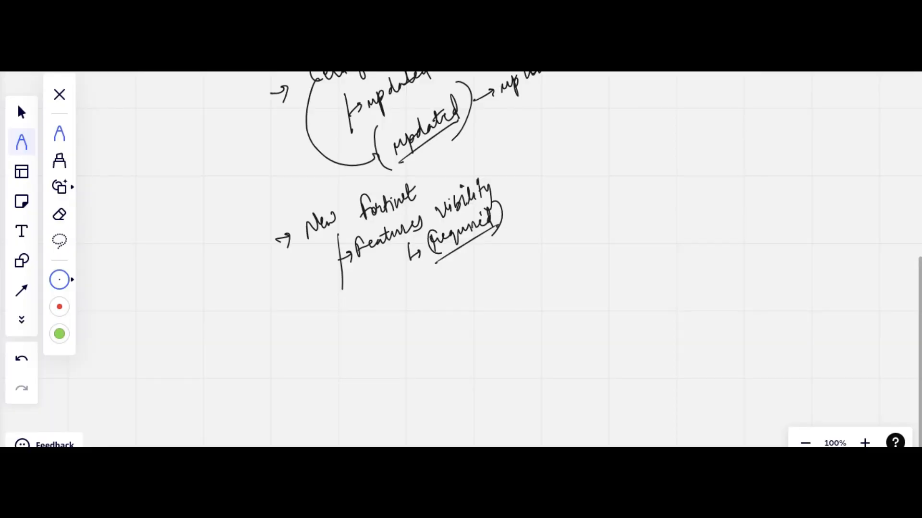
Draw a vertical divider beside the notes and handwrite "DNS" with "DNS Server" and "Fortinet" beneath it.
drag(563, 114, 582, 313)
drag(573, 150, 626, 137)
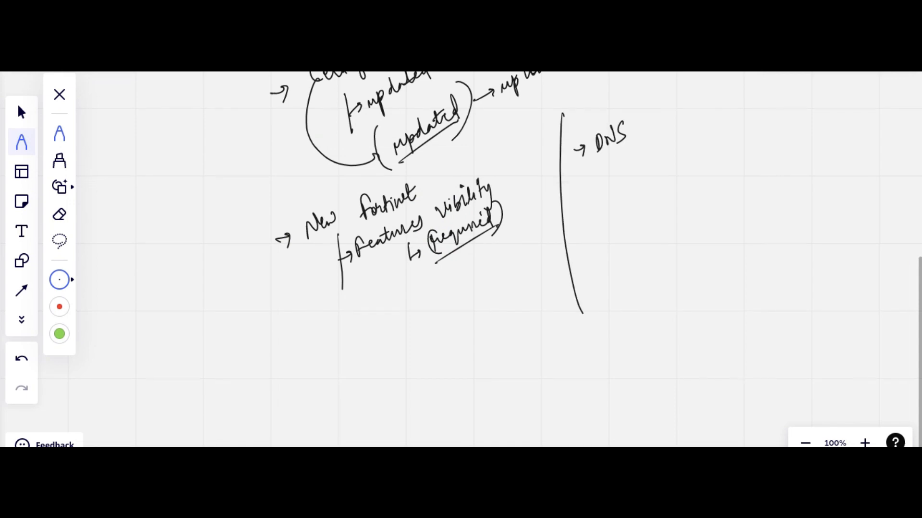
mouse_move(608, 155)
mouse_down()
mouse_move(607, 205)
mouse_move(623, 166)
mouse_move(632, 171)
mouse_move(649, 156)
mouse_move(650, 165)
mouse_move(677, 147)
mouse_up()
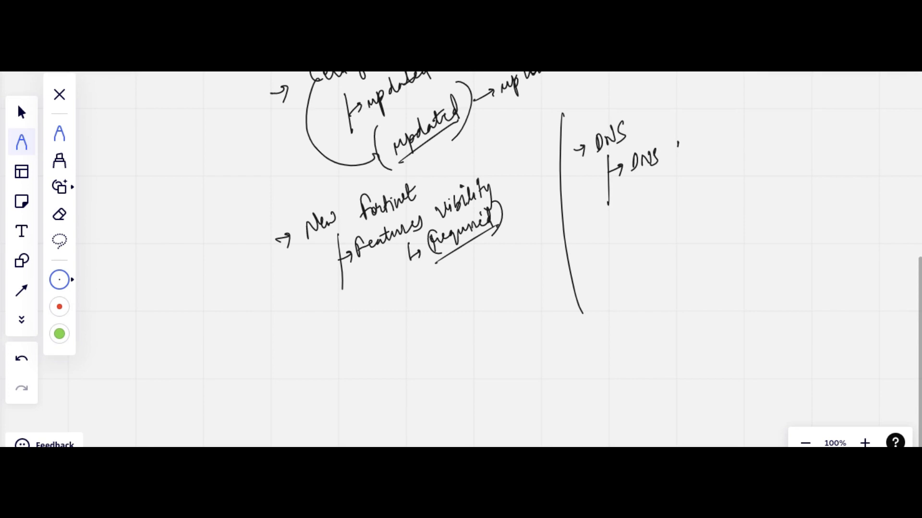
mouse_move(680, 140)
mouse_down()
mouse_move(672, 160)
mouse_move(722, 139)
mouse_up()
mouse_move(622, 207)
mouse_down()
mouse_move(631, 198)
mouse_move(655, 204)
mouse_move(677, 184)
mouse_up()
drag(668, 195, 678, 191)
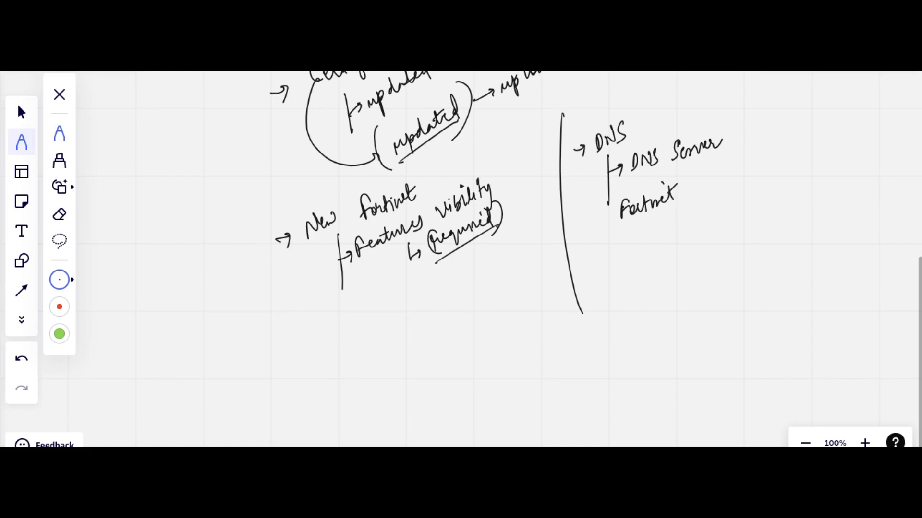
Add the arrowed notes "local database" and "inside the firewall" under "Fortinet".
mouse_move(650, 219)
mouse_down()
mouse_move(661, 236)
mouse_move(725, 196)
mouse_move(755, 211)
mouse_up()
click(767, 187)
mouse_move(757, 178)
mouse_down()
mouse_move(764, 194)
mouse_move(800, 170)
mouse_up()
mouse_move(723, 230)
mouse_down()
mouse_move(738, 243)
mouse_move(772, 213)
mouse_move(784, 217)
mouse_up()
mouse_move(793, 198)
mouse_down()
mouse_move(795, 214)
mouse_move(815, 202)
mouse_move(827, 207)
mouse_move(838, 182)
mouse_move(885, 161)
mouse_up()
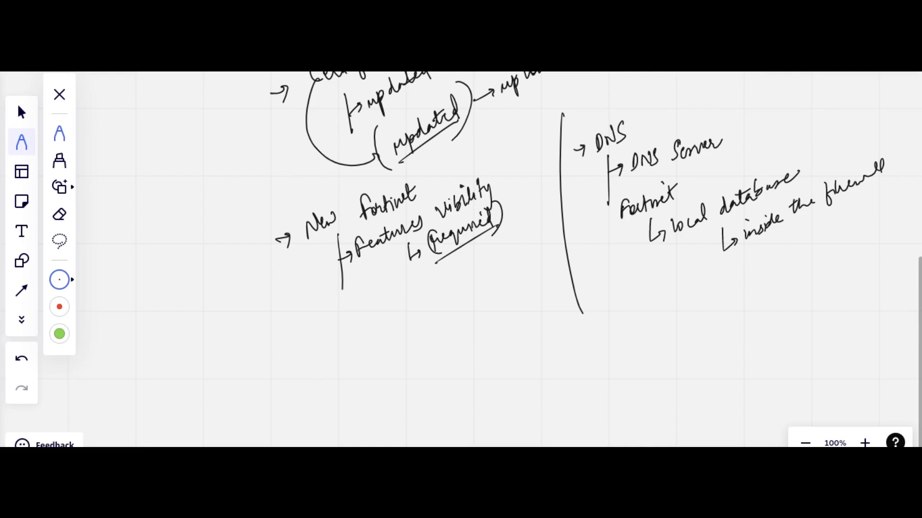
drag(600, 332, 601, 379)
drag(598, 380, 604, 379)
mouse_move(606, 345)
mouse_down()
mouse_move(647, 331)
mouse_move(647, 351)
mouse_up()
mouse_move(652, 314)
mouse_down()
mouse_move(679, 299)
mouse_move(648, 351)
mouse_move(651, 332)
mouse_move(685, 306)
mouse_up()
mouse_move(560, 412)
mouse_down()
mouse_move(627, 393)
mouse_move(664, 347)
mouse_up()
drag(658, 356, 667, 355)
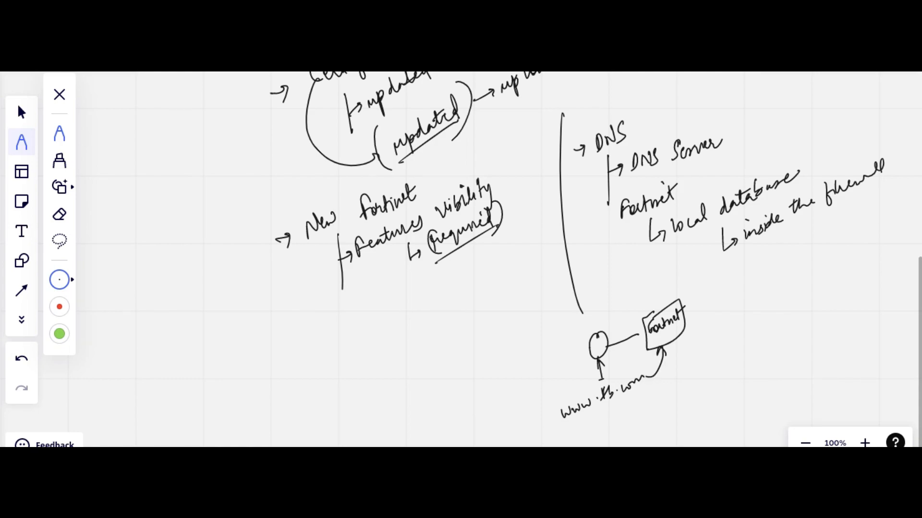
mouse_move(645, 317)
mouse_down()
mouse_move(679, 299)
mouse_move(686, 328)
mouse_move(667, 342)
mouse_up()
Beside the Fortinet sketch, draw a circled "local network" with an arrow to the note "inside organisation" and encircle that note.
mouse_move(503, 358)
mouse_down()
mouse_move(504, 376)
mouse_move(523, 369)
mouse_move(540, 342)
mouse_up()
drag(519, 386, 568, 349)
mouse_move(571, 318)
mouse_down()
mouse_move(494, 320)
mouse_move(570, 316)
mouse_up()
drag(479, 346, 460, 340)
mouse_move(463, 334)
mouse_down()
mouse_move(416, 384)
mouse_move(454, 322)
mouse_move(520, 272)
mouse_up()
drag(403, 357, 404, 364)
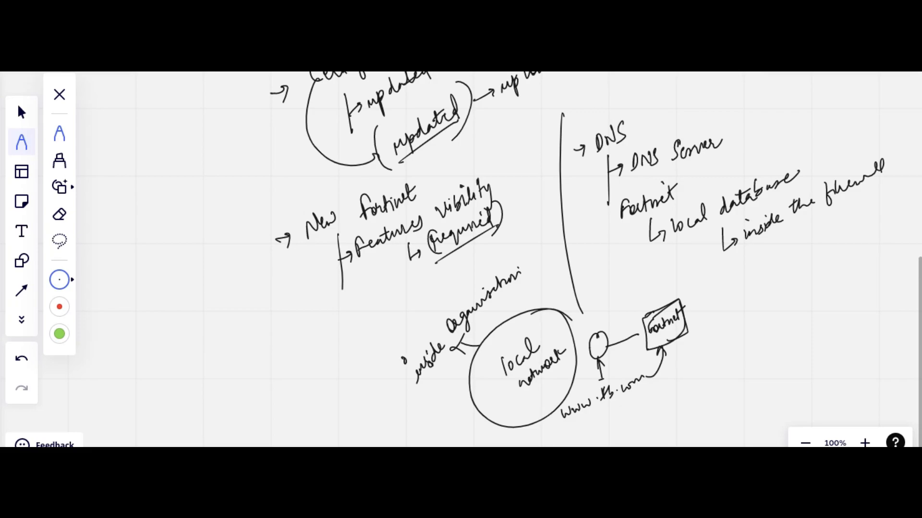
mouse_move(526, 248)
mouse_down()
mouse_move(384, 375)
mouse_move(526, 300)
mouse_move(523, 245)
mouse_up()
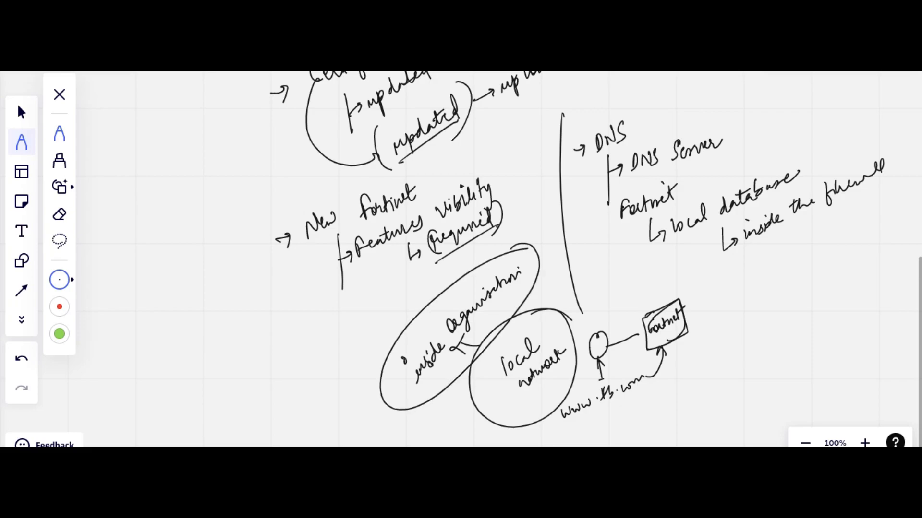
drag(331, 371, 333, 377)
drag(337, 369, 419, 299)
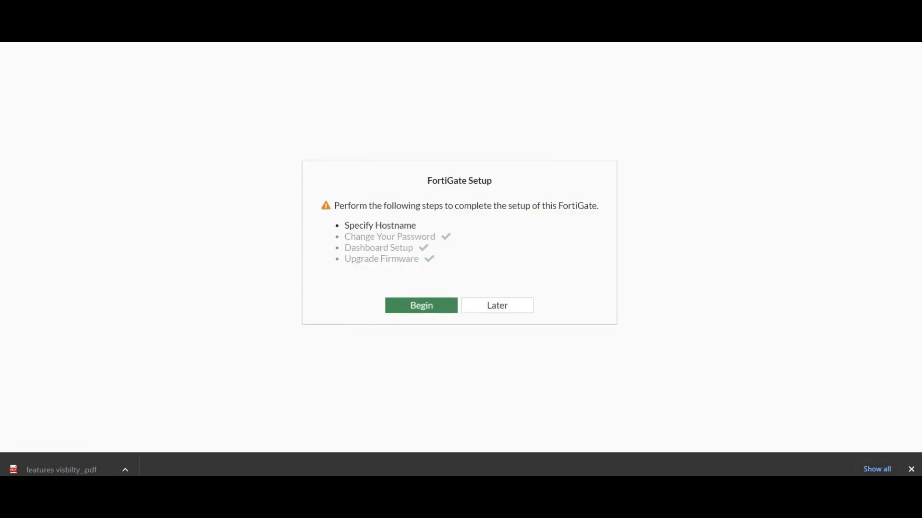
Switch to the FortiGate web interface, postpone the initial setup and go to the system's Feature Visibility settings.
click(512, 306)
click(490, 401)
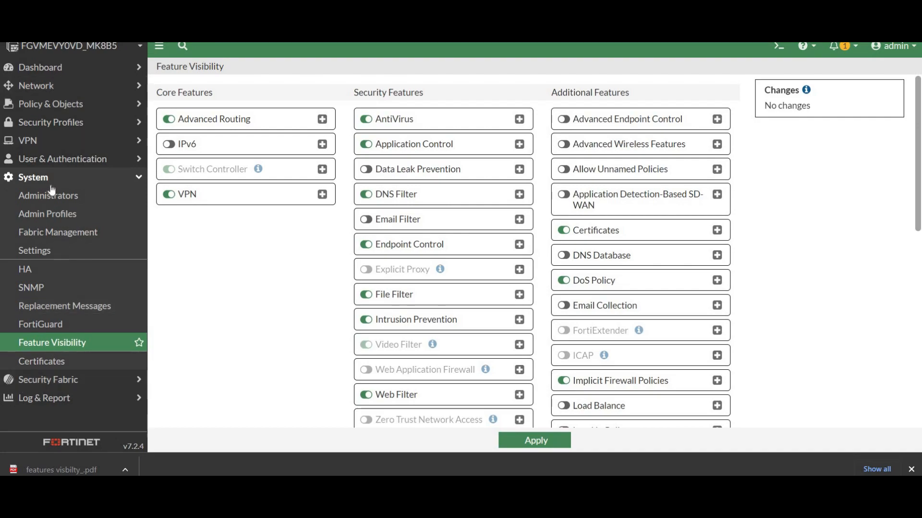
click(70, 178)
click(48, 177)
Enable the IPv6 and Data Leak Prevention features and apply the feature visibility changes.
click(169, 144)
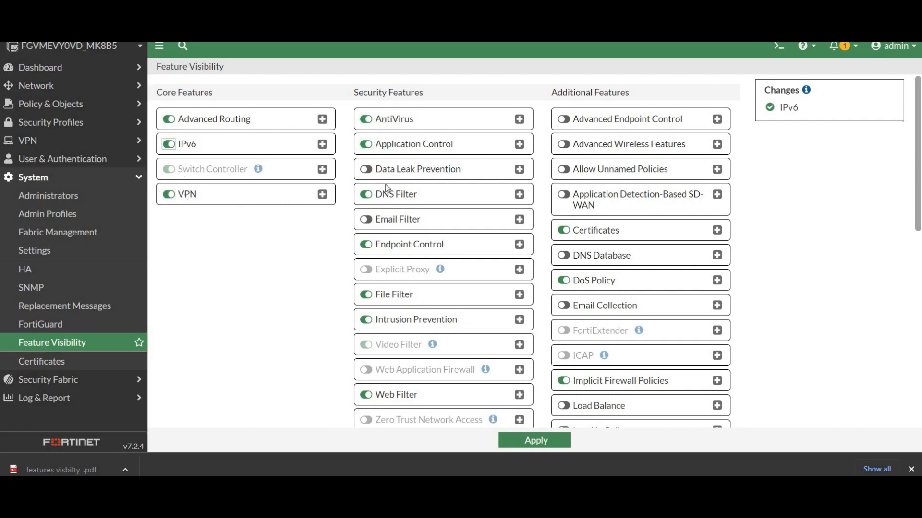
click(367, 169)
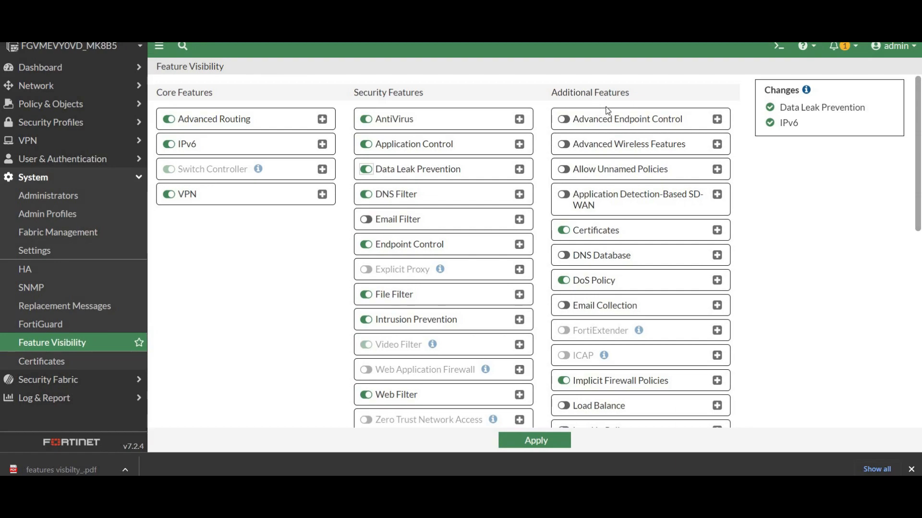
scroll(605, 205, down, 1)
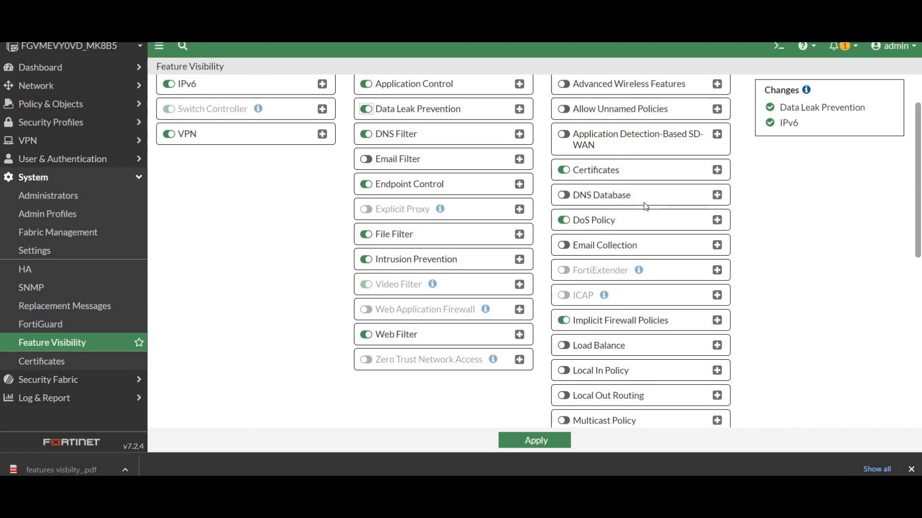
scroll(644, 202, down, 2)
scroll(650, 202, down, 3)
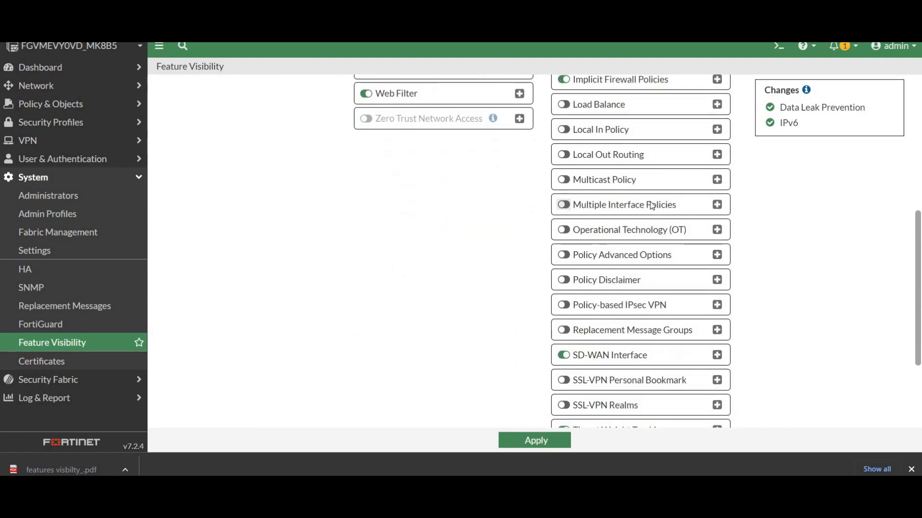
scroll(653, 199, down, 3)
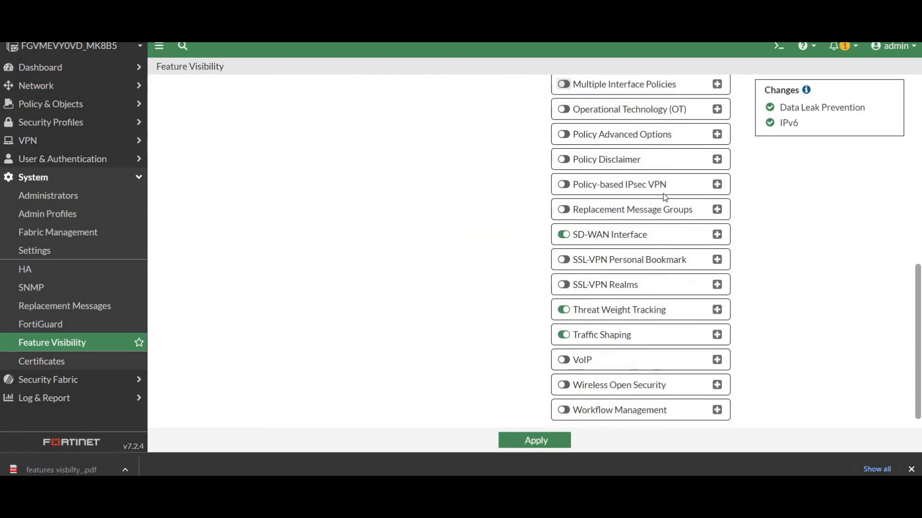
click(552, 441)
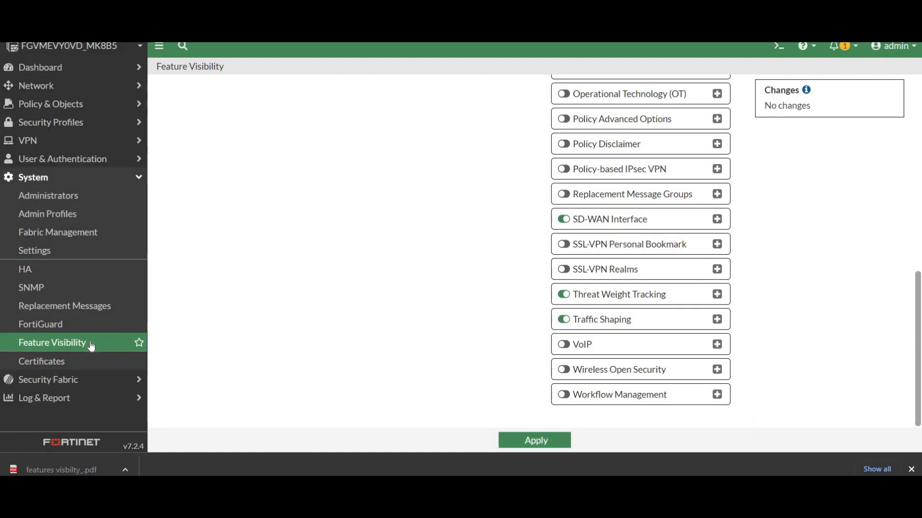
scroll(372, 252, up, 10)
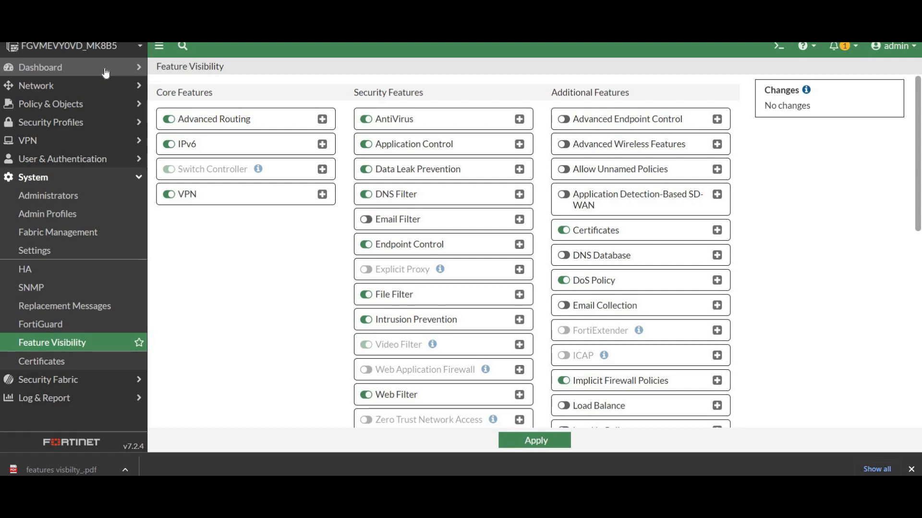
Open the LAN (port2) network interface for editing and review its VRF ID and role options, keeping the LAN role.
click(106, 85)
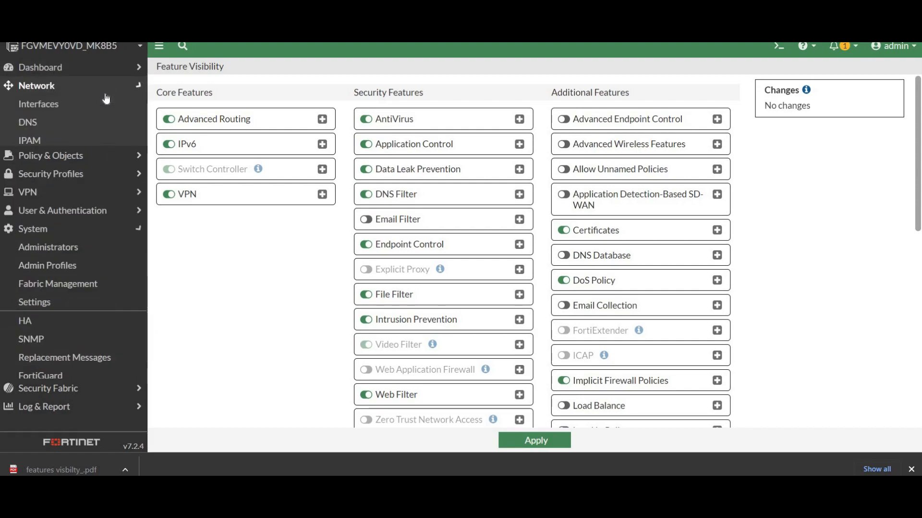
click(52, 105)
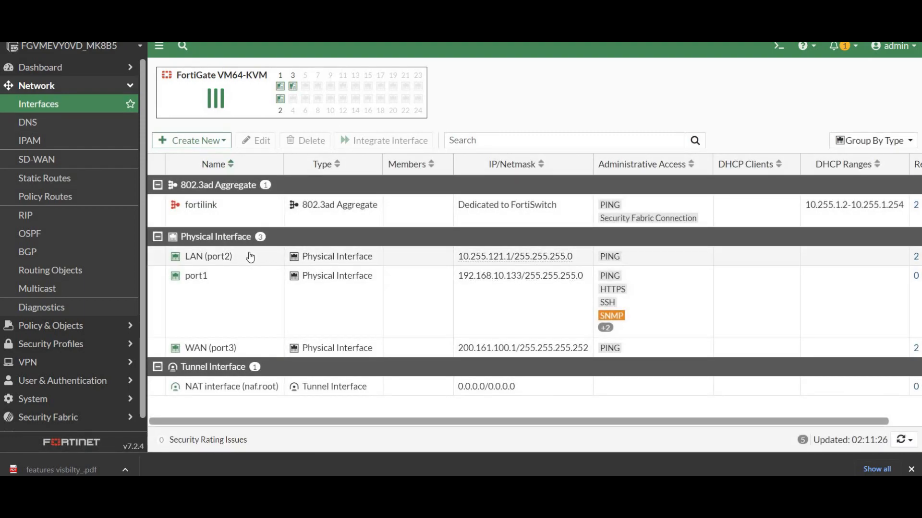
click(252, 257)
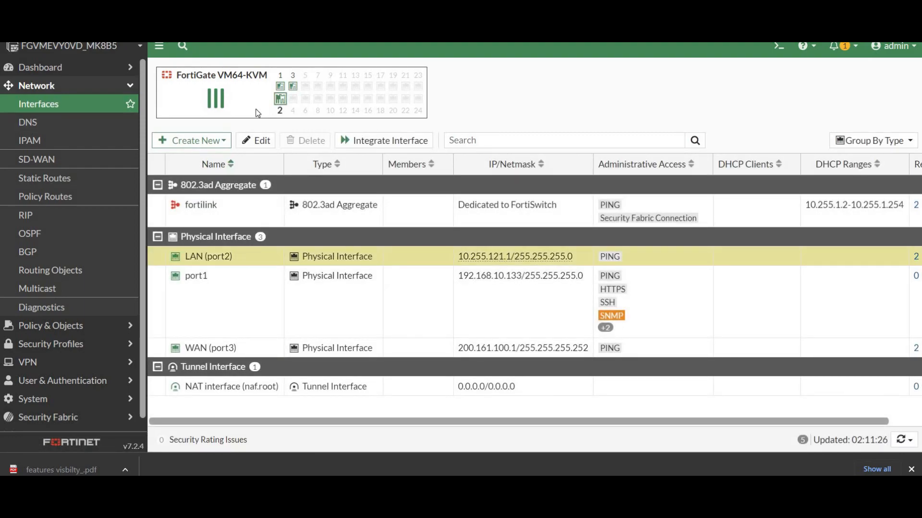
click(251, 141)
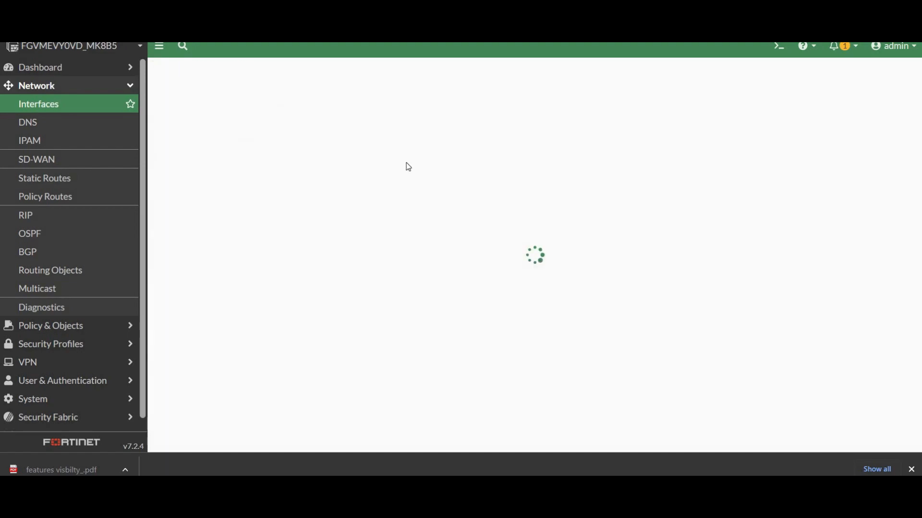
mouse_move(216, 100)
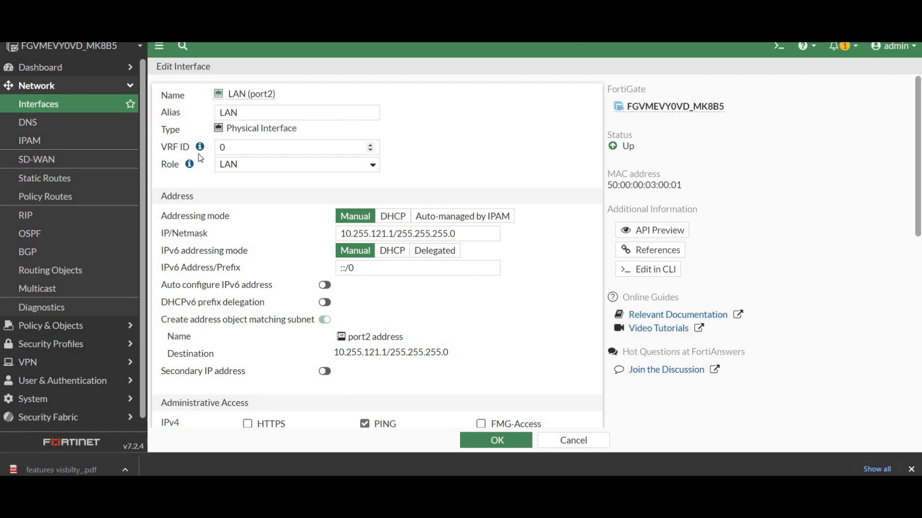
mouse_move(200, 150)
click(373, 165)
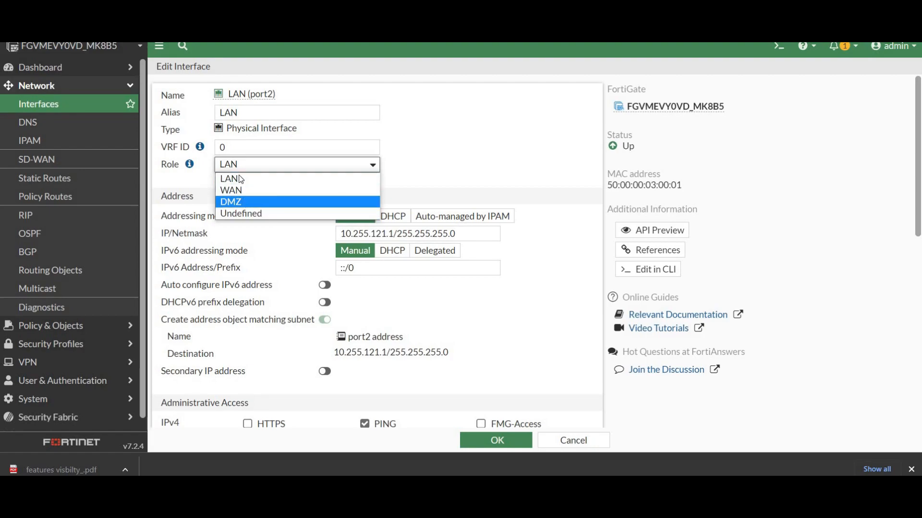
click(325, 178)
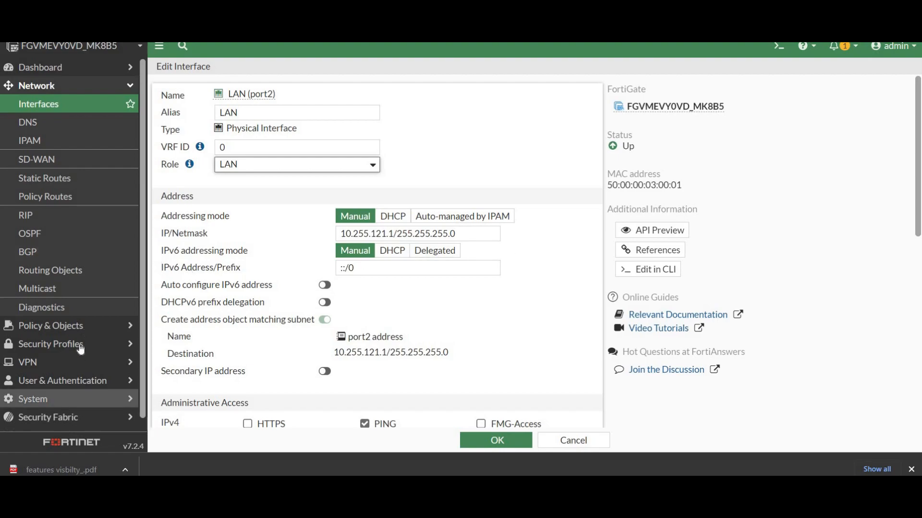
Return to the system's Feature Visibility settings, disable IPv6 and apply the change.
click(43, 399)
click(52, 342)
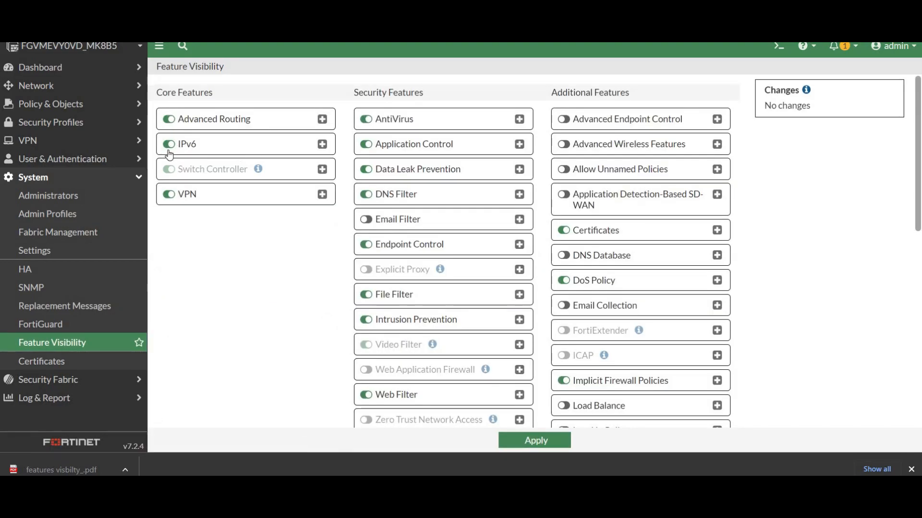
click(169, 144)
click(515, 444)
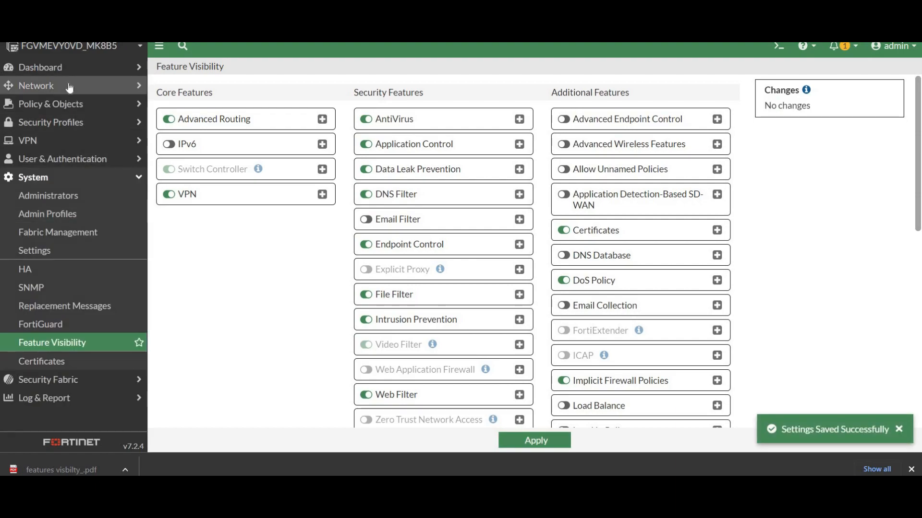
Reopen the LAN (port2) network interface for editing and check port2 in the network topology diagram.
click(69, 87)
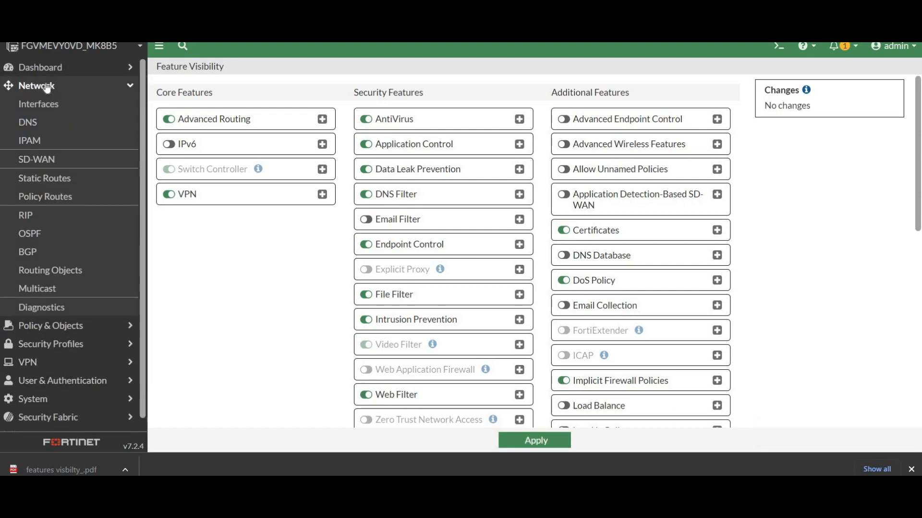
click(55, 108)
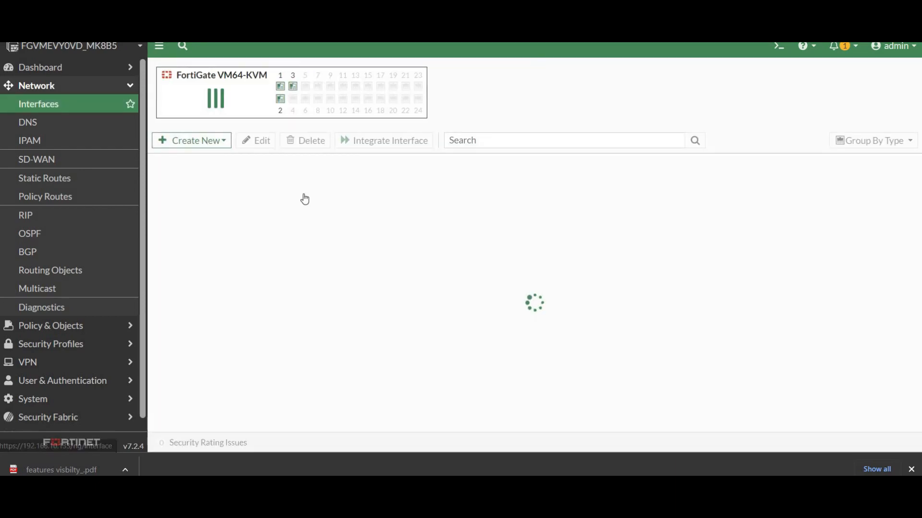
click(219, 272)
click(219, 260)
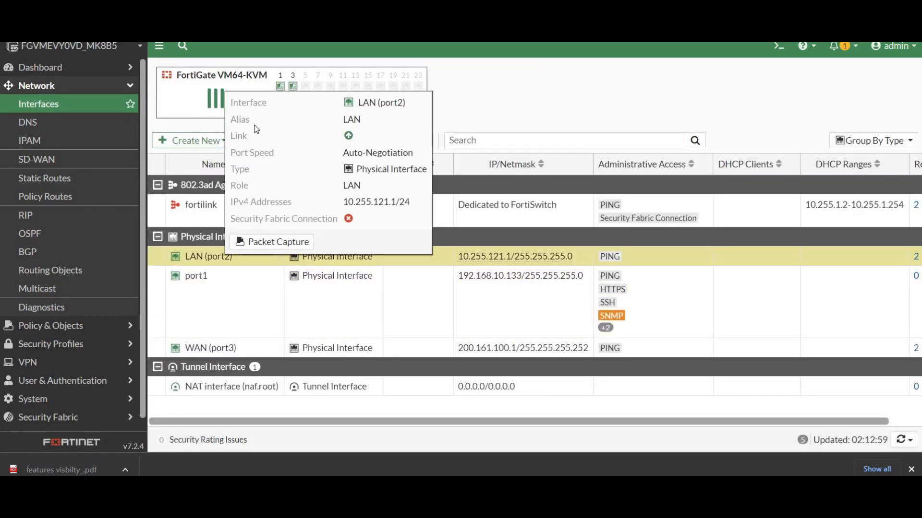
click(258, 142)
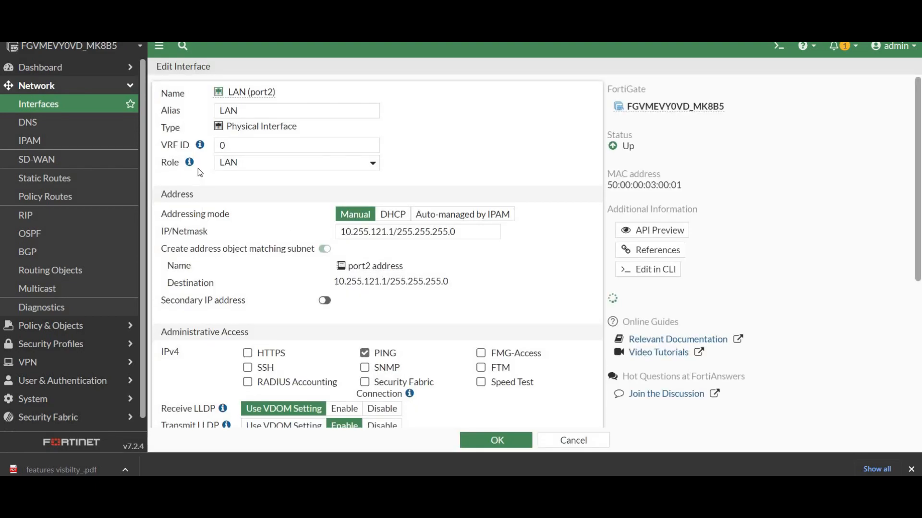
scroll(296, 144, down, 3)
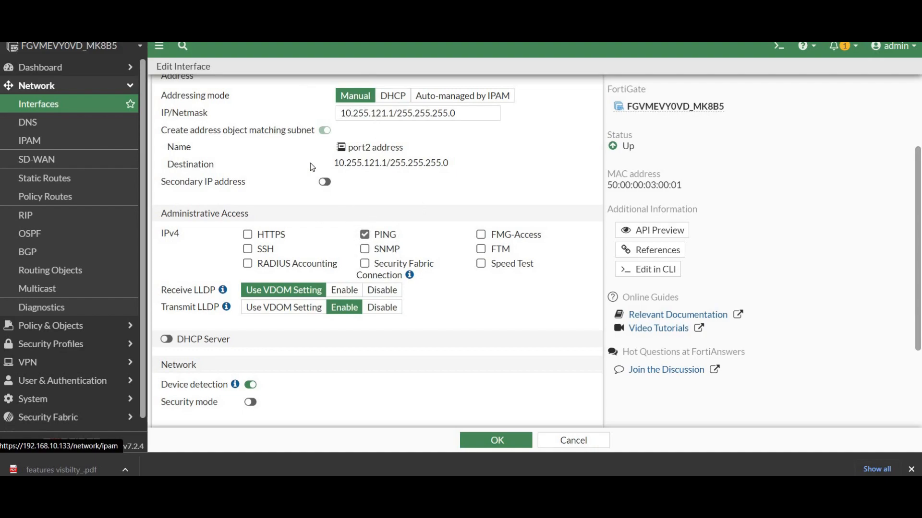
key(ctrl+Tab)
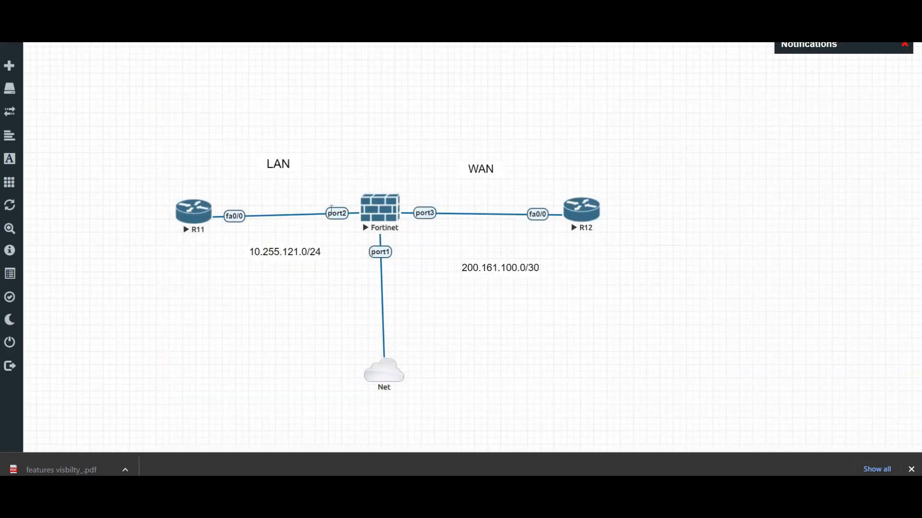
key(ctrl+Tab)
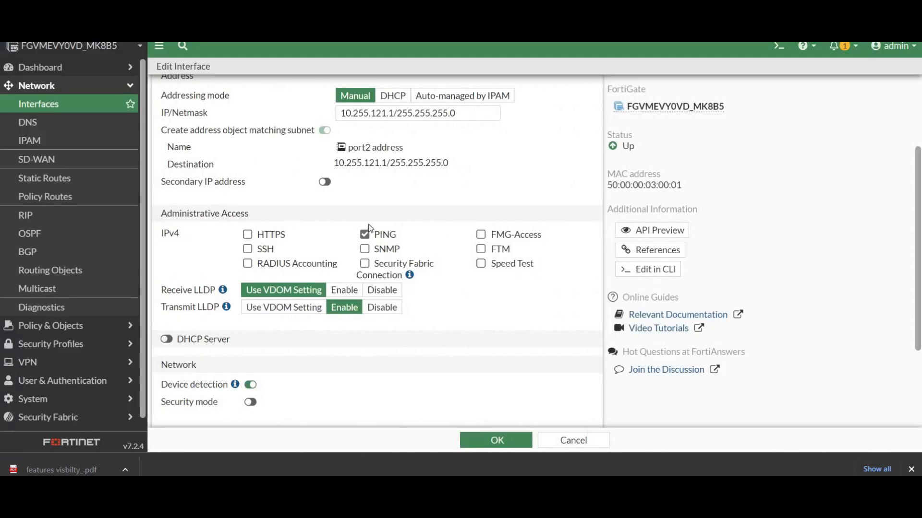
Allow HTTPS and SSH as IPv4 administrative access on the LAN interface and check the Security Fabric Connection hint.
click(247, 234)
click(262, 254)
scroll(478, 212, down, 1)
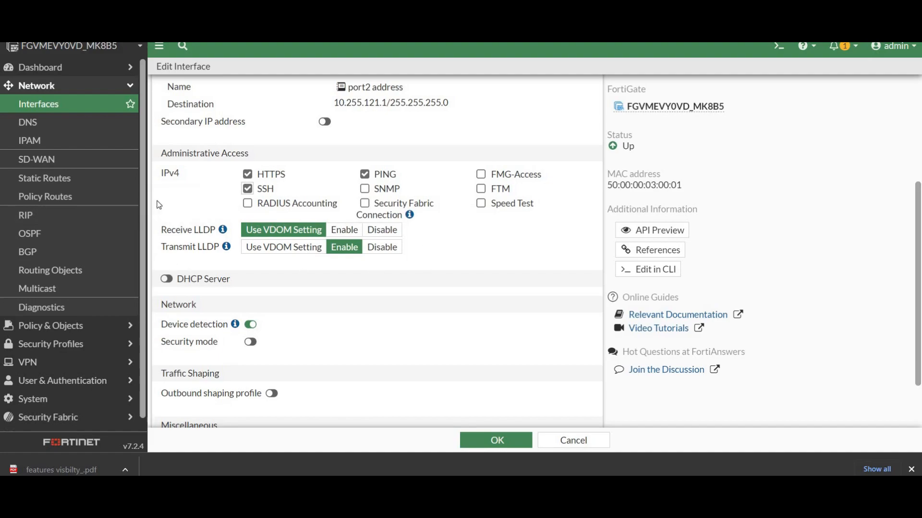
mouse_move(413, 215)
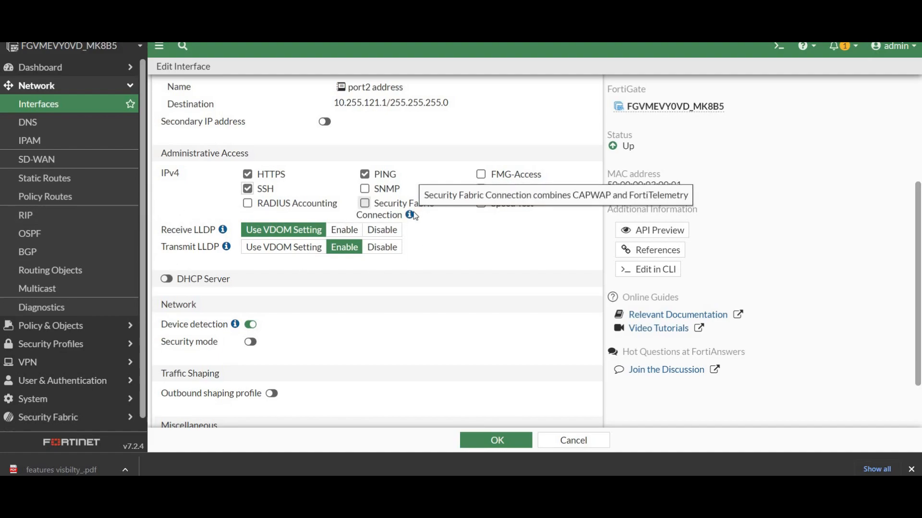
Turn on the LAN interface's DHCP server to review its address range and lease settings, and turn it off again.
click(172, 281)
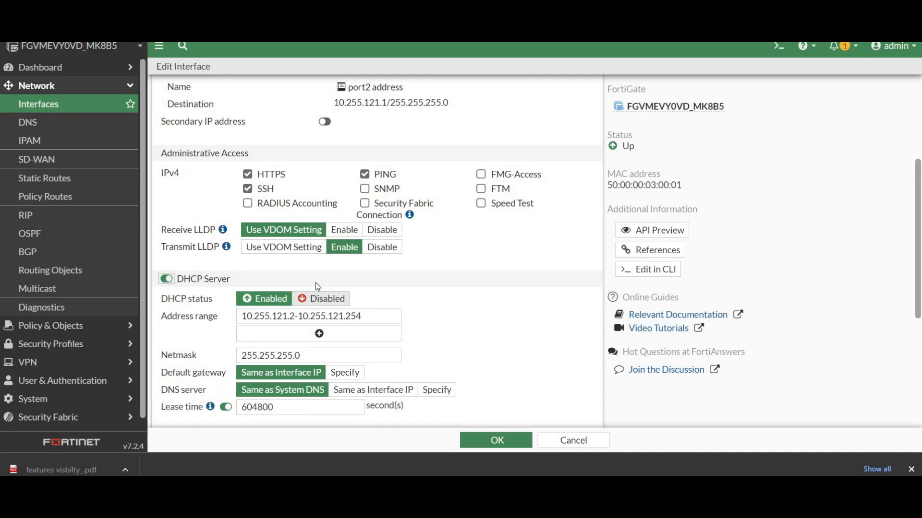
scroll(203, 271, down, 1)
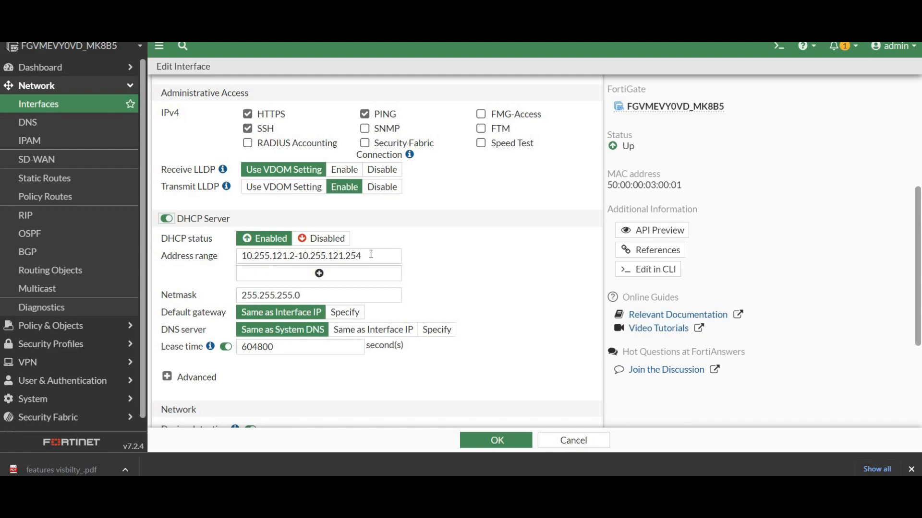
click(320, 277)
click(393, 274)
scroll(244, 294, down, 1)
scroll(245, 294, down, 1)
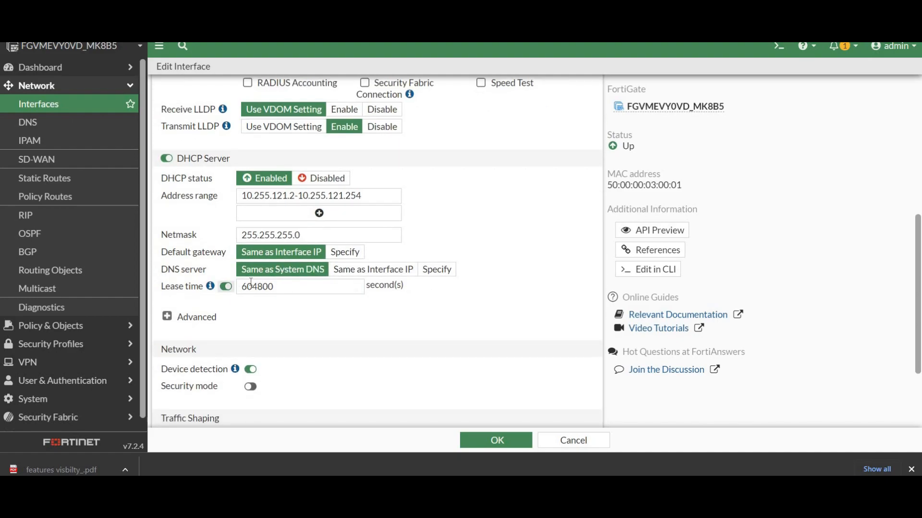
scroll(229, 222, up, 3)
click(166, 279)
scroll(229, 295, down, 1)
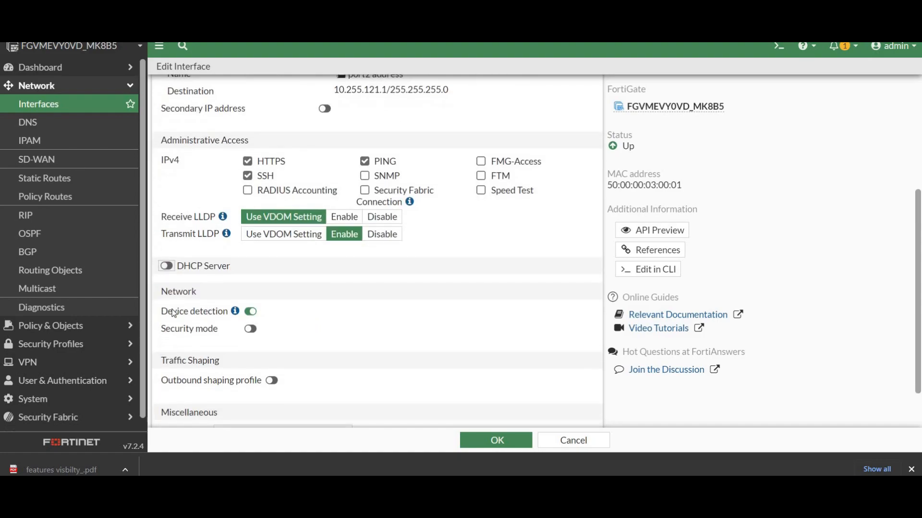
scroll(177, 249, down, 1)
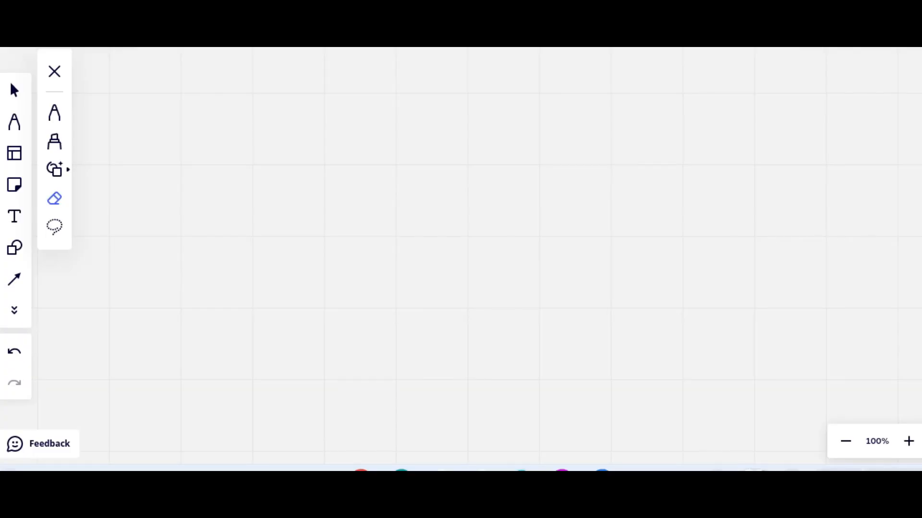
On the blank whiteboard, sketch the top and side edges of a large login window with the pen.
key(p)
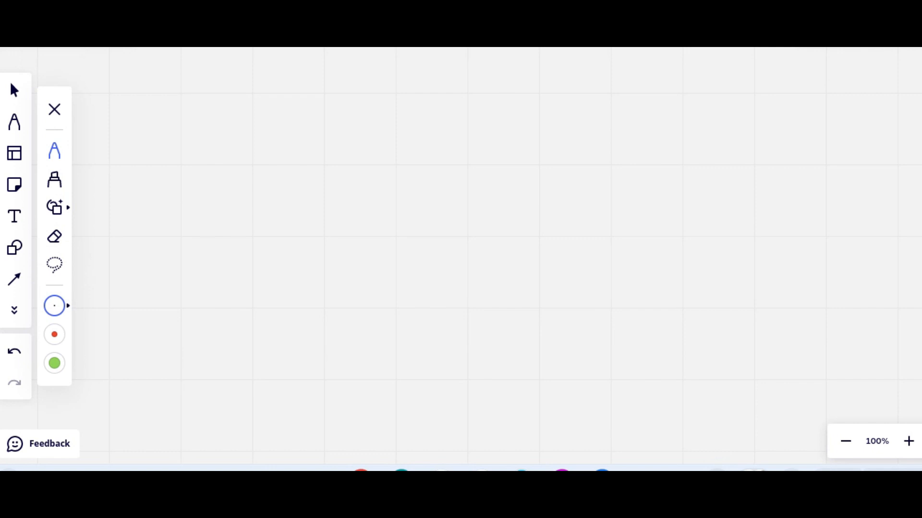
mouse_move(258, 100)
mouse_down()
mouse_move(299, 361)
mouse_move(406, 103)
mouse_move(618, 102)
mouse_move(647, 361)
mouse_up()
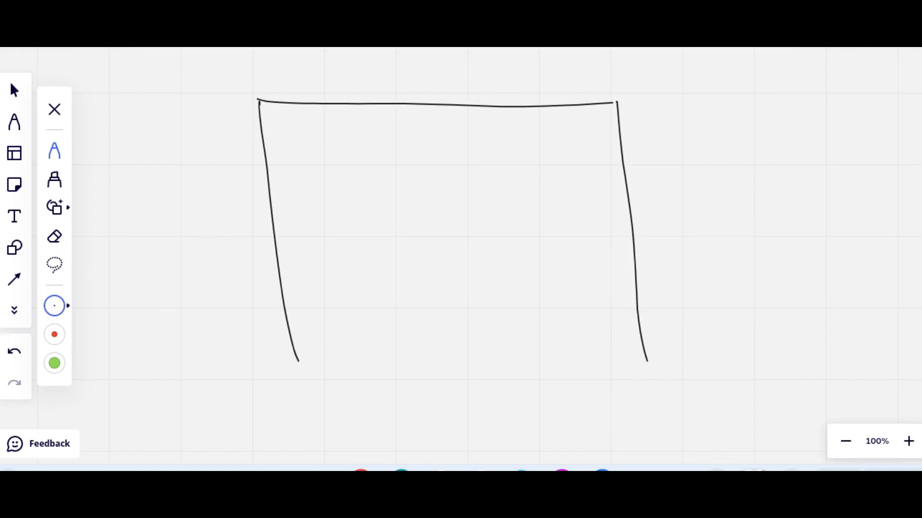
drag(293, 357, 299, 414)
Write the label "Username" inside the sketched window and draw an input box beside it.
mouse_move(296, 183)
mouse_down()
mouse_move(304, 181)
mouse_move(307, 194)
mouse_up()
mouse_move(319, 194)
mouse_down()
mouse_move(338, 181)
mouse_move(318, 192)
mouse_move(331, 181)
mouse_move(286, 188)
mouse_move(293, 180)
mouse_move(297, 196)
mouse_up()
click(54, 236)
click(55, 151)
scroll(451, 260, up, 1)
drag(305, 190, 320, 183)
mouse_move(323, 185)
mouse_down()
mouse_move(343, 190)
mouse_move(364, 180)
mouse_move(415, 204)
mouse_up()
mouse_move(407, 165)
mouse_down()
mouse_move(541, 160)
mouse_move(543, 194)
mouse_up()
drag(422, 198, 543, 194)
Write the label "password" below the username and draw an input box beside it.
mouse_move(294, 235)
mouse_down()
mouse_move(296, 264)
mouse_move(299, 248)
mouse_up()
mouse_move(308, 240)
mouse_down()
mouse_move(371, 240)
mouse_move(376, 250)
mouse_up()
drag(419, 229, 421, 267)
drag(417, 230, 552, 219)
drag(552, 219, 554, 259)
drag(419, 265, 546, 260)
Draw a "Sign-in" button below the input boxes and scribble placeholder marks in both boxes.
mouse_move(425, 325)
mouse_down()
mouse_move(425, 359)
mouse_move(542, 317)
mouse_up()
drag(541, 318, 543, 354)
mouse_move(543, 354)
mouse_down()
mouse_move(433, 358)
mouse_move(463, 347)
mouse_up()
mouse_move(468, 346)
mouse_down()
mouse_move(474, 338)
mouse_move(475, 359)
mouse_up()
drag(483, 347, 490, 344)
drag(495, 342, 524, 340)
drag(450, 183, 501, 176)
drag(456, 239, 501, 238)
Draw a title bar across the top of the sketched login window and label it "Fortinet".
drag(253, 135, 619, 139)
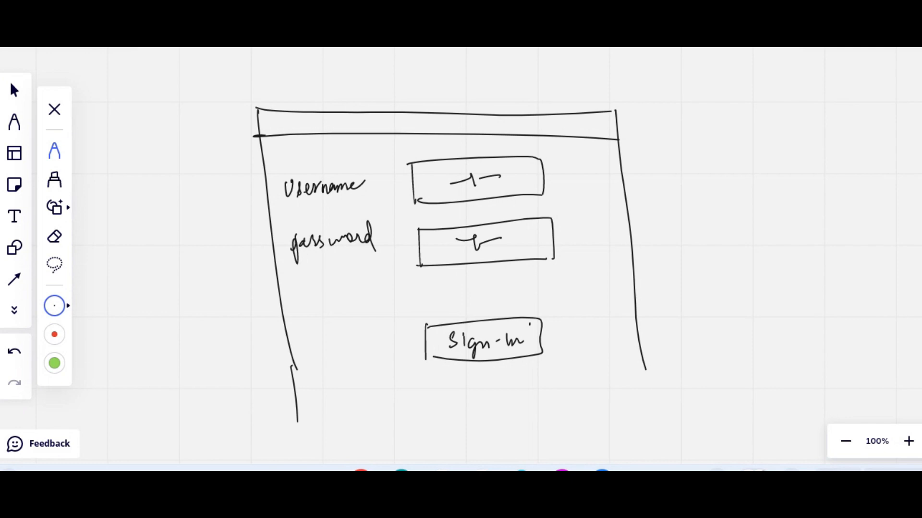
mouse_move(311, 113)
mouse_down()
mouse_move(309, 134)
mouse_move(318, 126)
mouse_move(354, 129)
mouse_up()
drag(354, 117, 356, 131)
drag(351, 123, 361, 121)
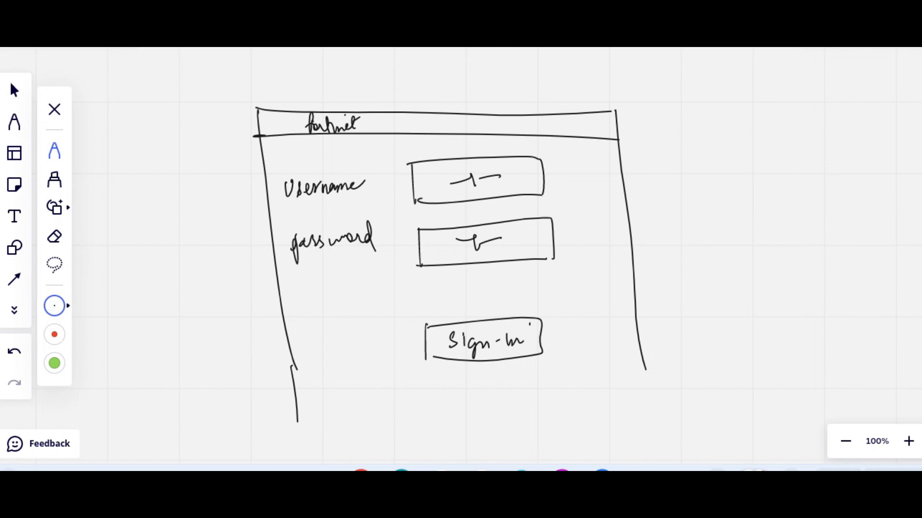
Draw a curved arrow from the title bar to a boxed note "organisation network" outside the window.
mouse_move(579, 132)
mouse_down()
mouse_move(730, 107)
mouse_move(744, 136)
mouse_move(759, 122)
mouse_up()
mouse_move(718, 203)
mouse_down()
mouse_move(741, 160)
mouse_move(763, 192)
mouse_move(718, 203)
mouse_up()
drag(735, 173, 736, 178)
mouse_move(739, 179)
mouse_down()
mouse_move(795, 161)
mouse_move(778, 157)
mouse_up()
drag(796, 164, 808, 163)
drag(720, 192, 808, 166)
mouse_move(763, 197)
mouse_down()
mouse_move(774, 207)
mouse_move(807, 189)
mouse_up()
drag(809, 185, 820, 192)
Close the sketched window with a bottom edge and write a short note above its title bar.
drag(298, 423, 662, 395)
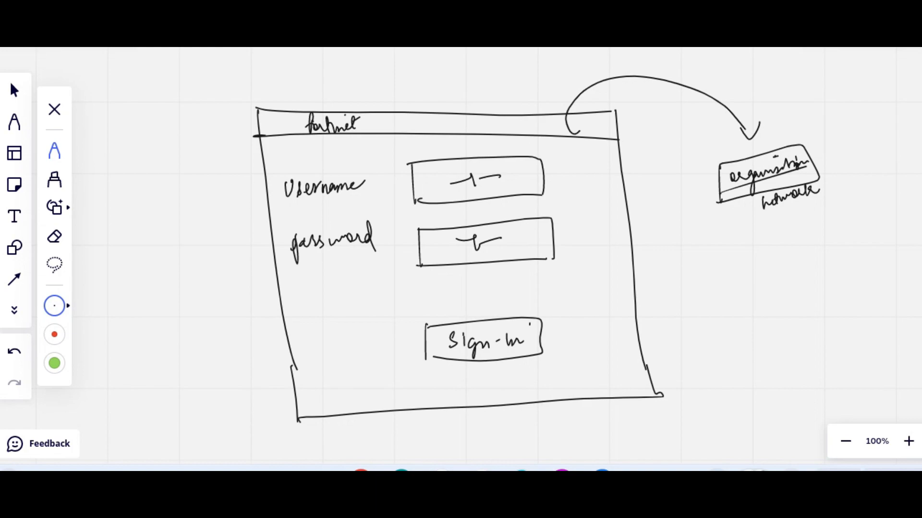
drag(449, 86, 446, 103)
drag(458, 95, 467, 106)
drag(463, 94, 498, 89)
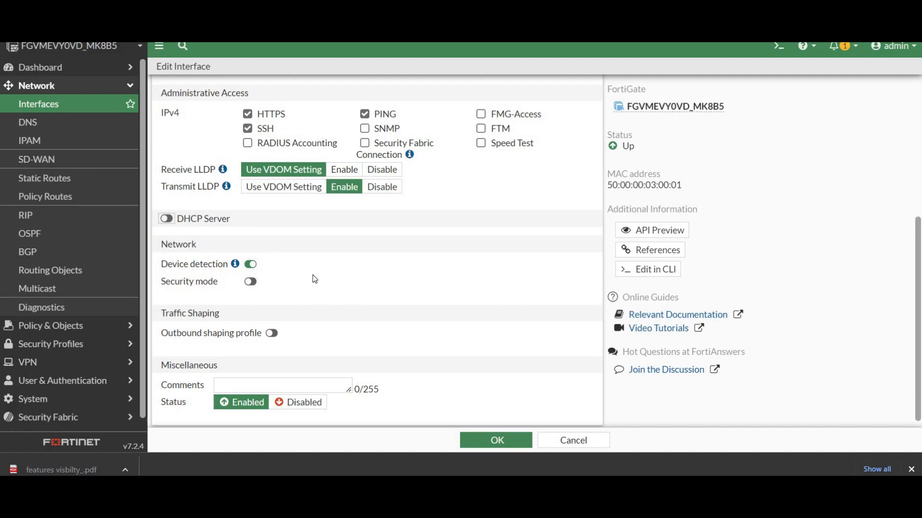
Enable the outbound shaping profile and examine the form for creating a traffic shaping profile, closing it without creating one.
scroll(213, 333, down, 1)
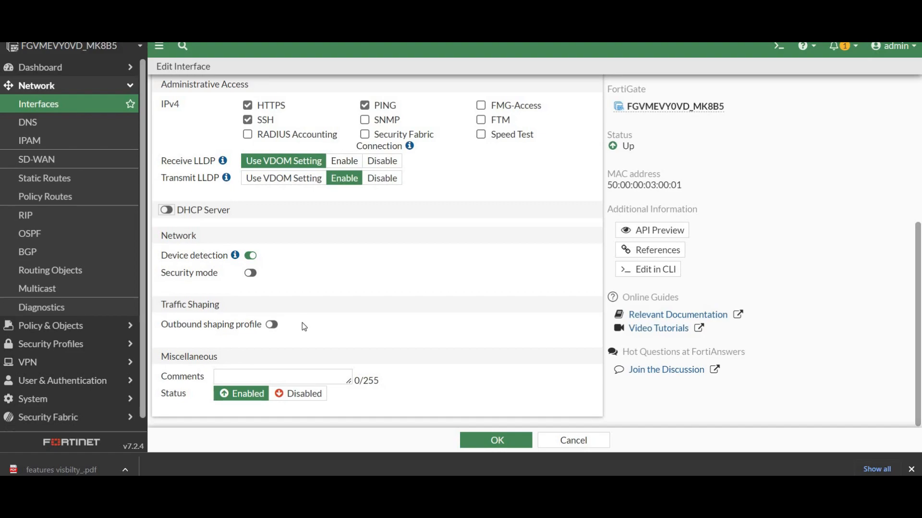
click(271, 326)
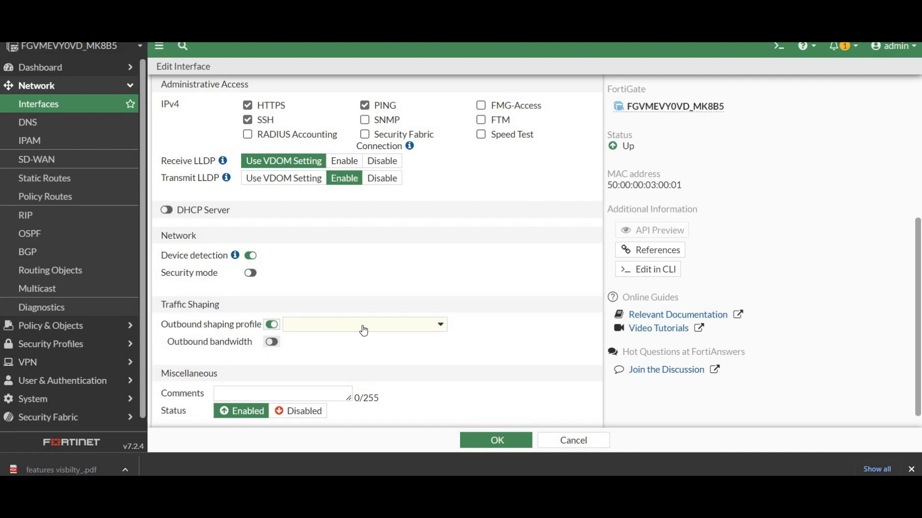
click(415, 326)
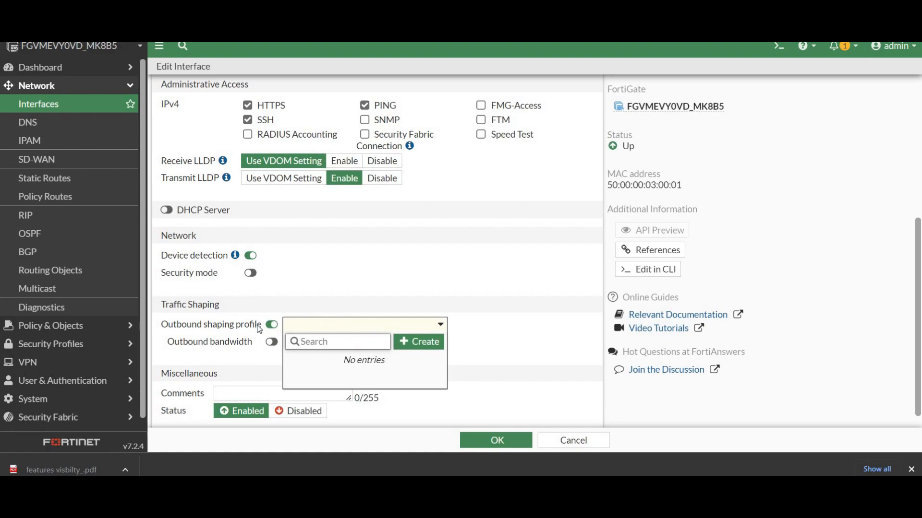
click(408, 346)
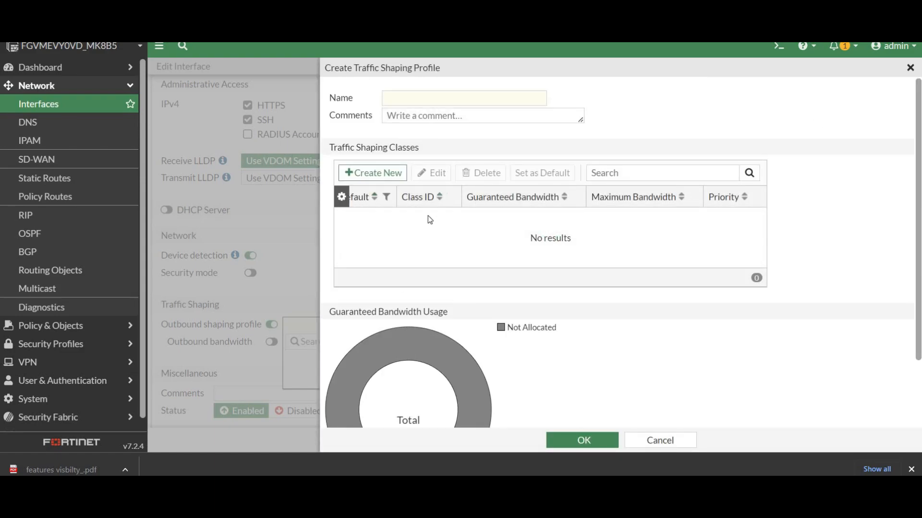
scroll(404, 212, down, 2)
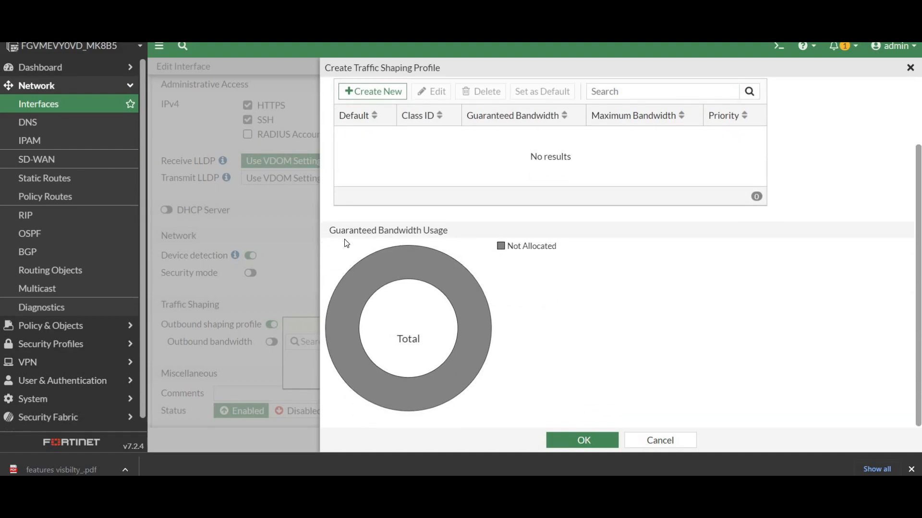
scroll(339, 112, up, 2)
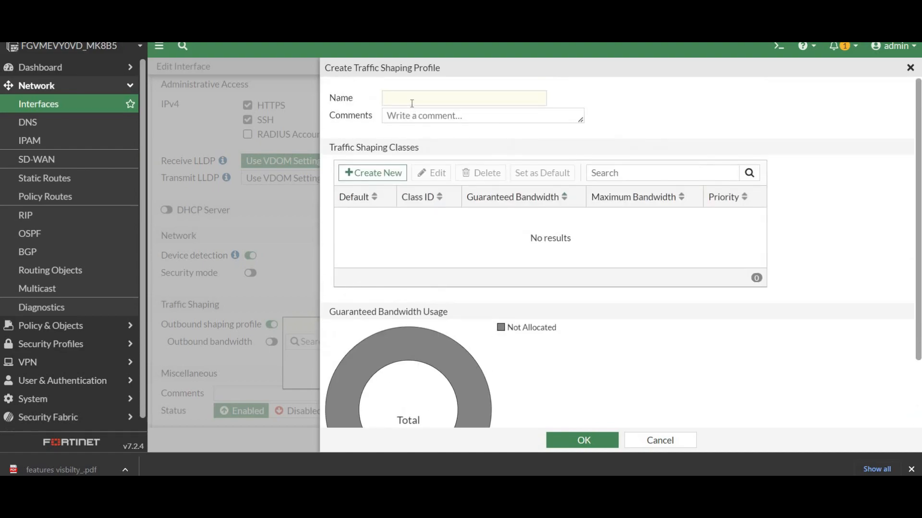
click(910, 68)
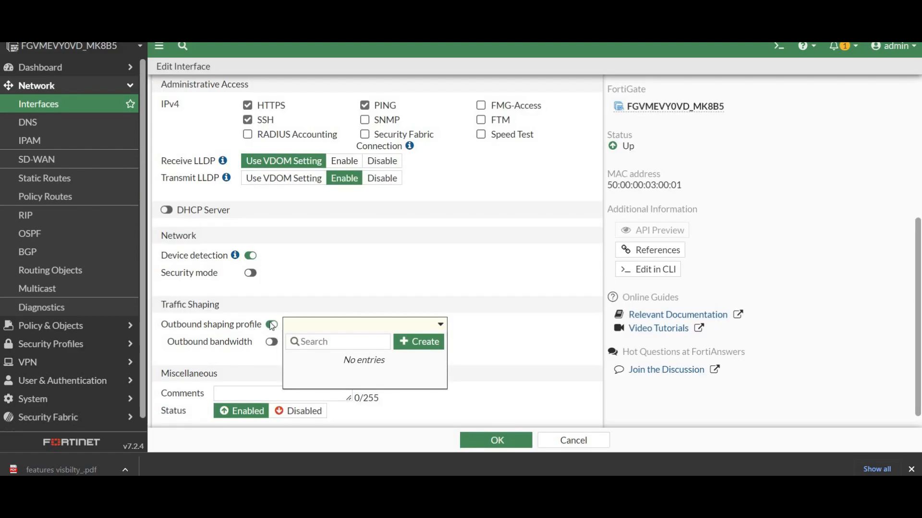
Try the outbound bandwidth option, and turn both it and the outbound shaping profile back off.
click(267, 328)
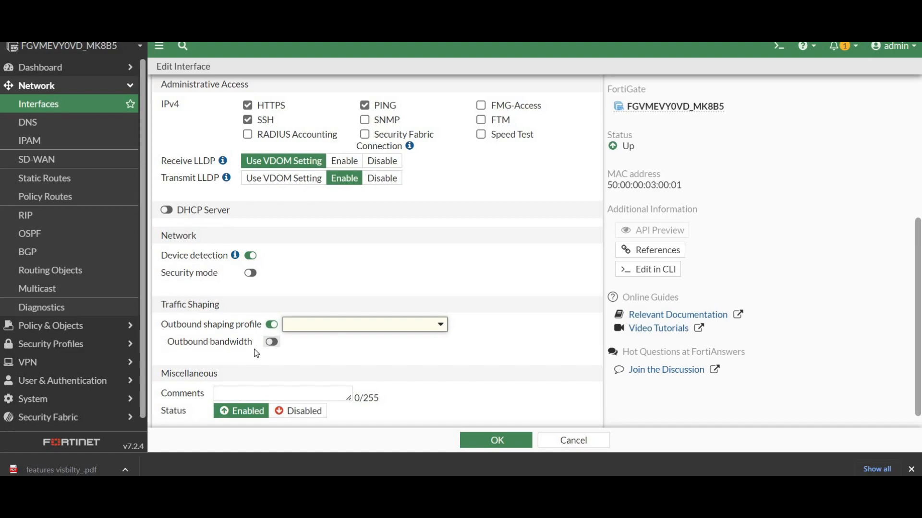
click(271, 342)
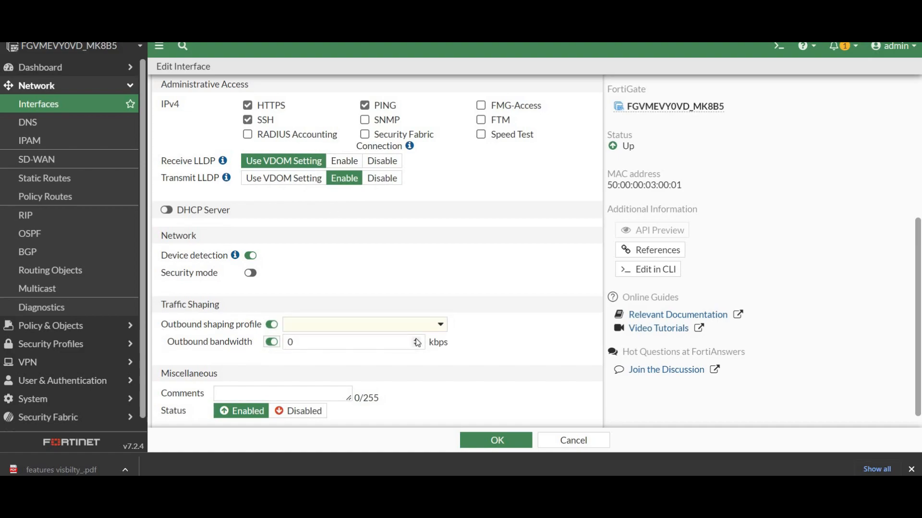
click(271, 342)
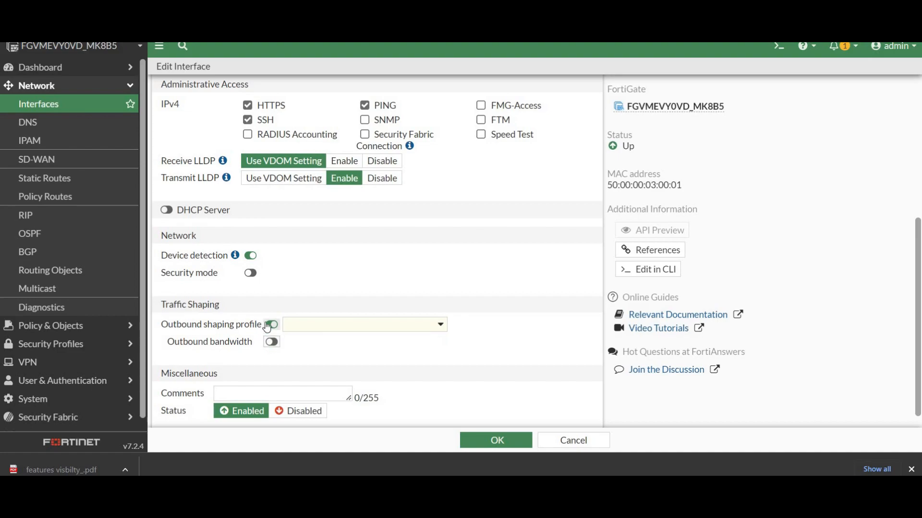
click(271, 325)
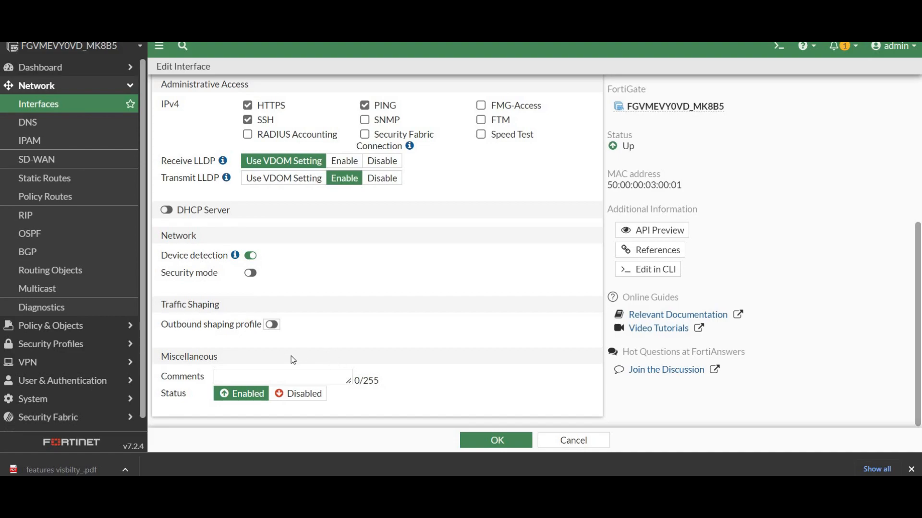
Enter the comment "this is my lan side" for the LAN interface.
click(338, 376)
text(this is my lan side)
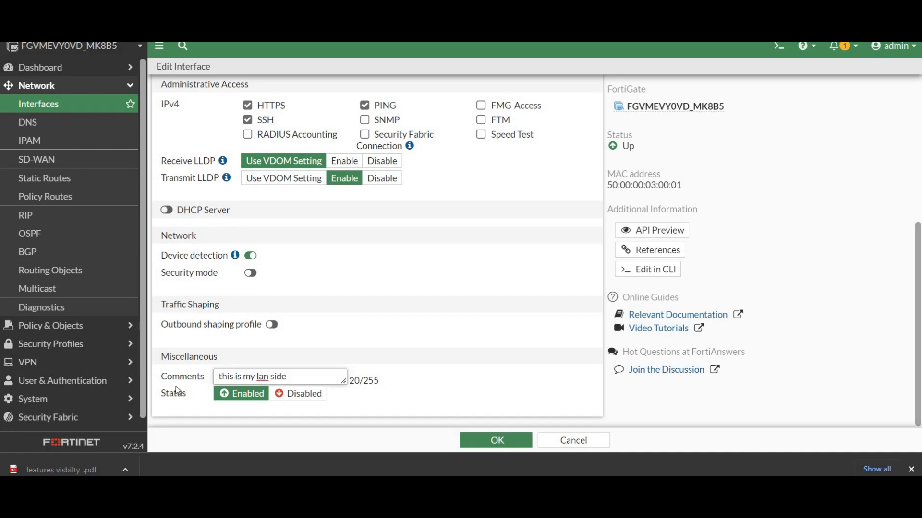
click(186, 410)
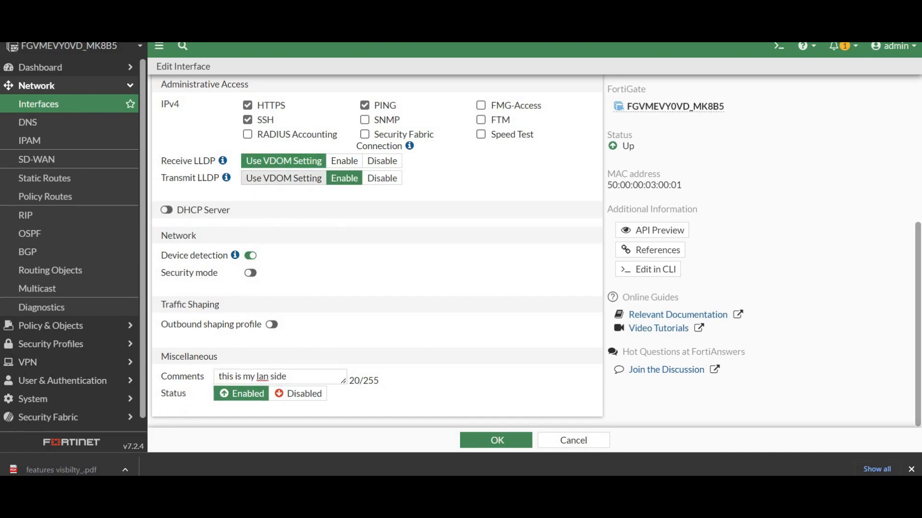
Check the LAN side in the network topology diagram, and save the LAN interface's settings, returning to the interface list.
click(240, 8)
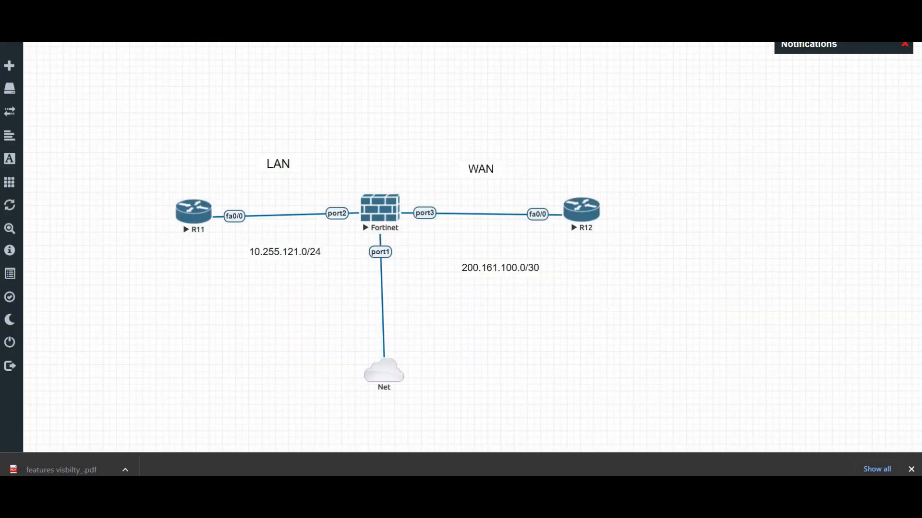
click(345, 8)
scroll(388, 199, up, 5)
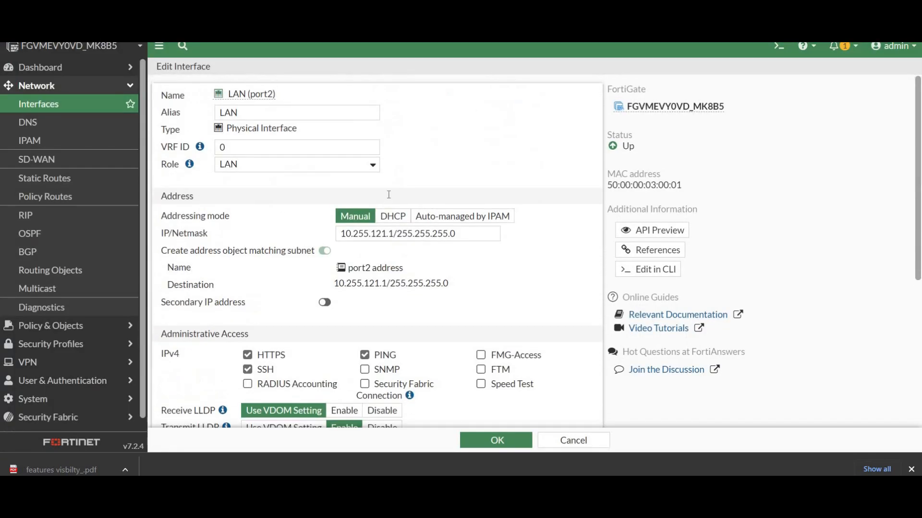
scroll(389, 198, down, 5)
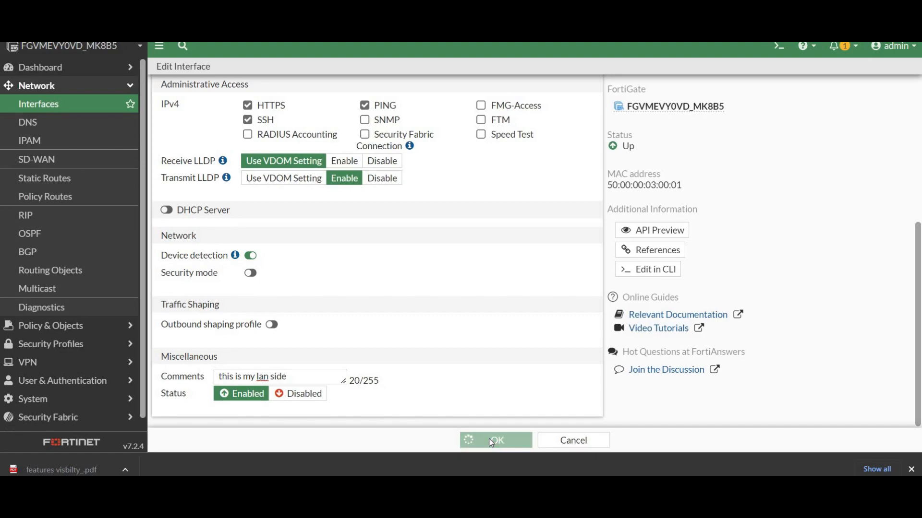
click(490, 443)
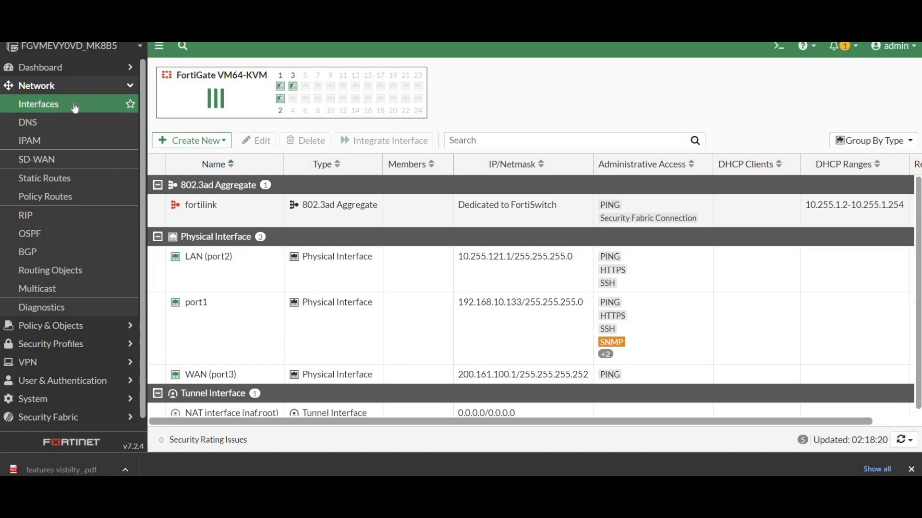
click(75, 107)
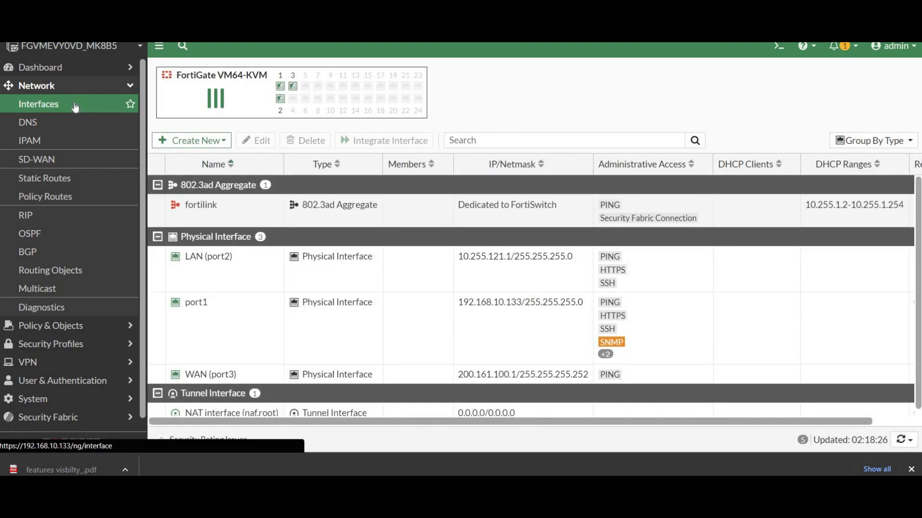